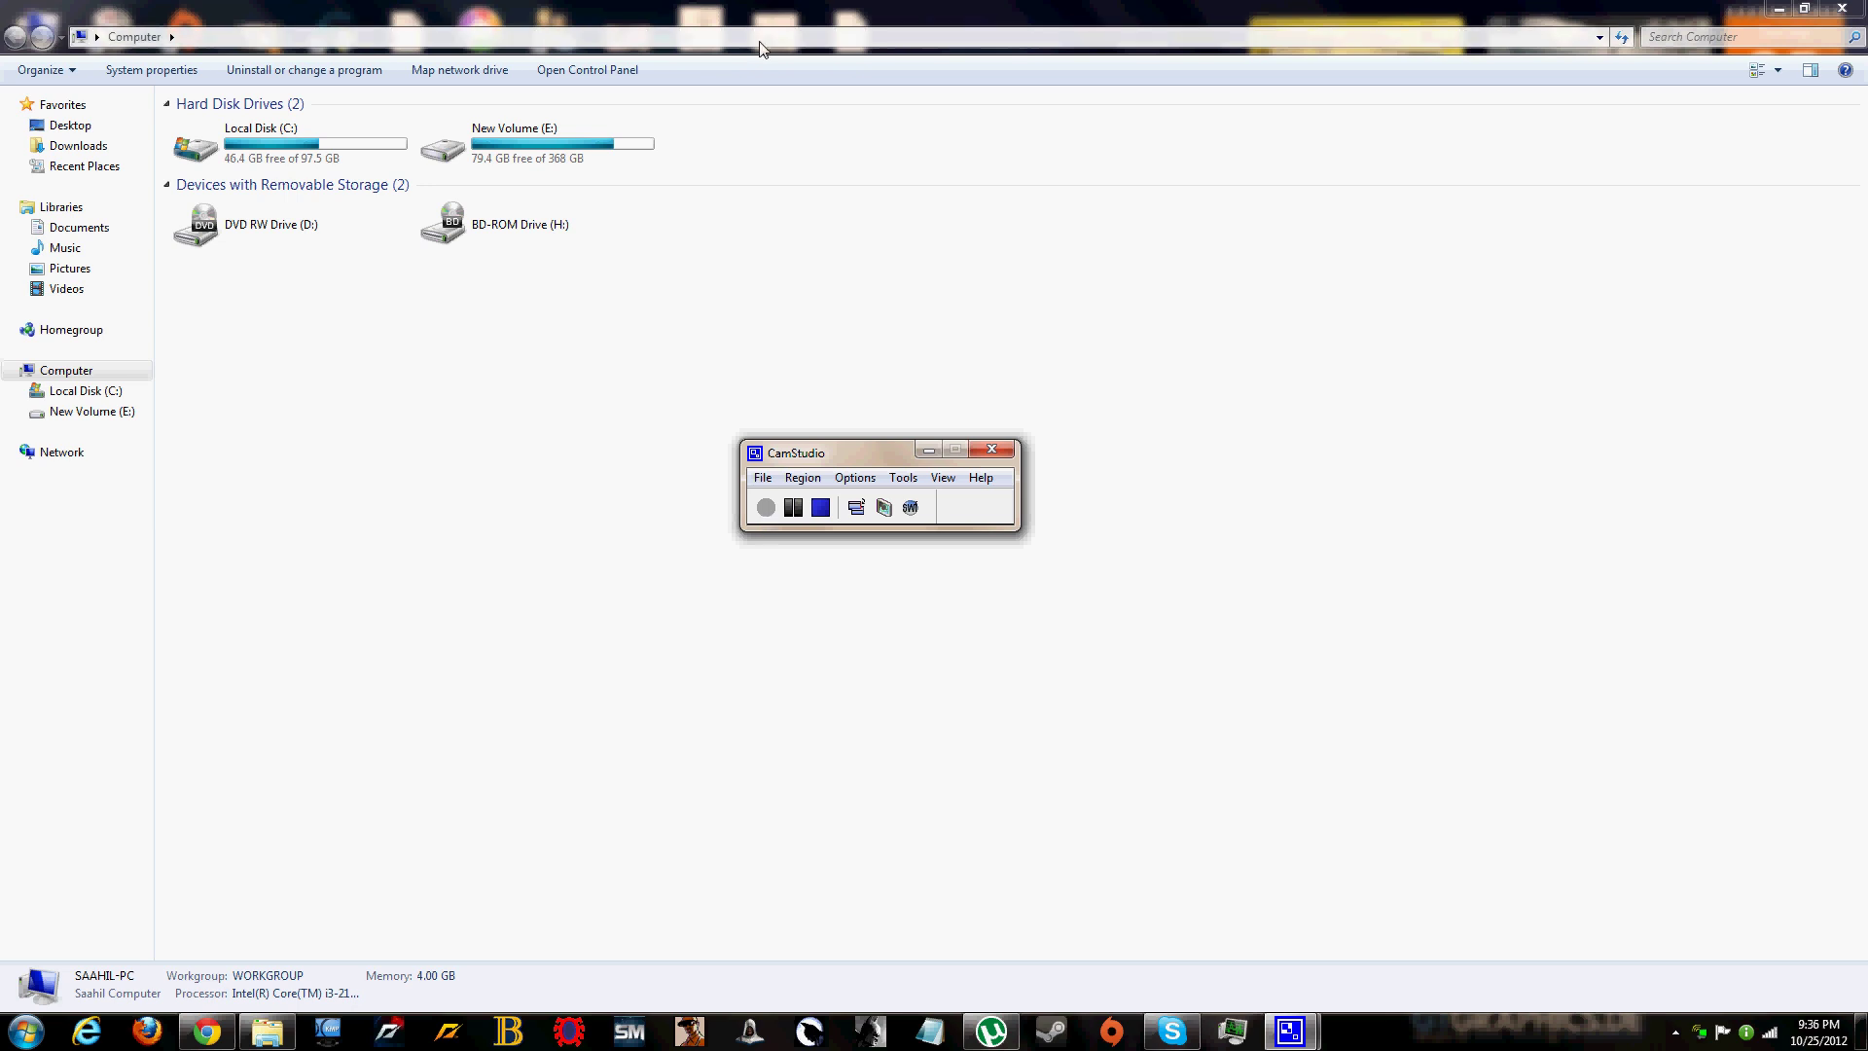
View the DOSBox-0.74 folder on New Volume (E:), and return to the drive's folder list.
drag(884, 457, 1112, 473)
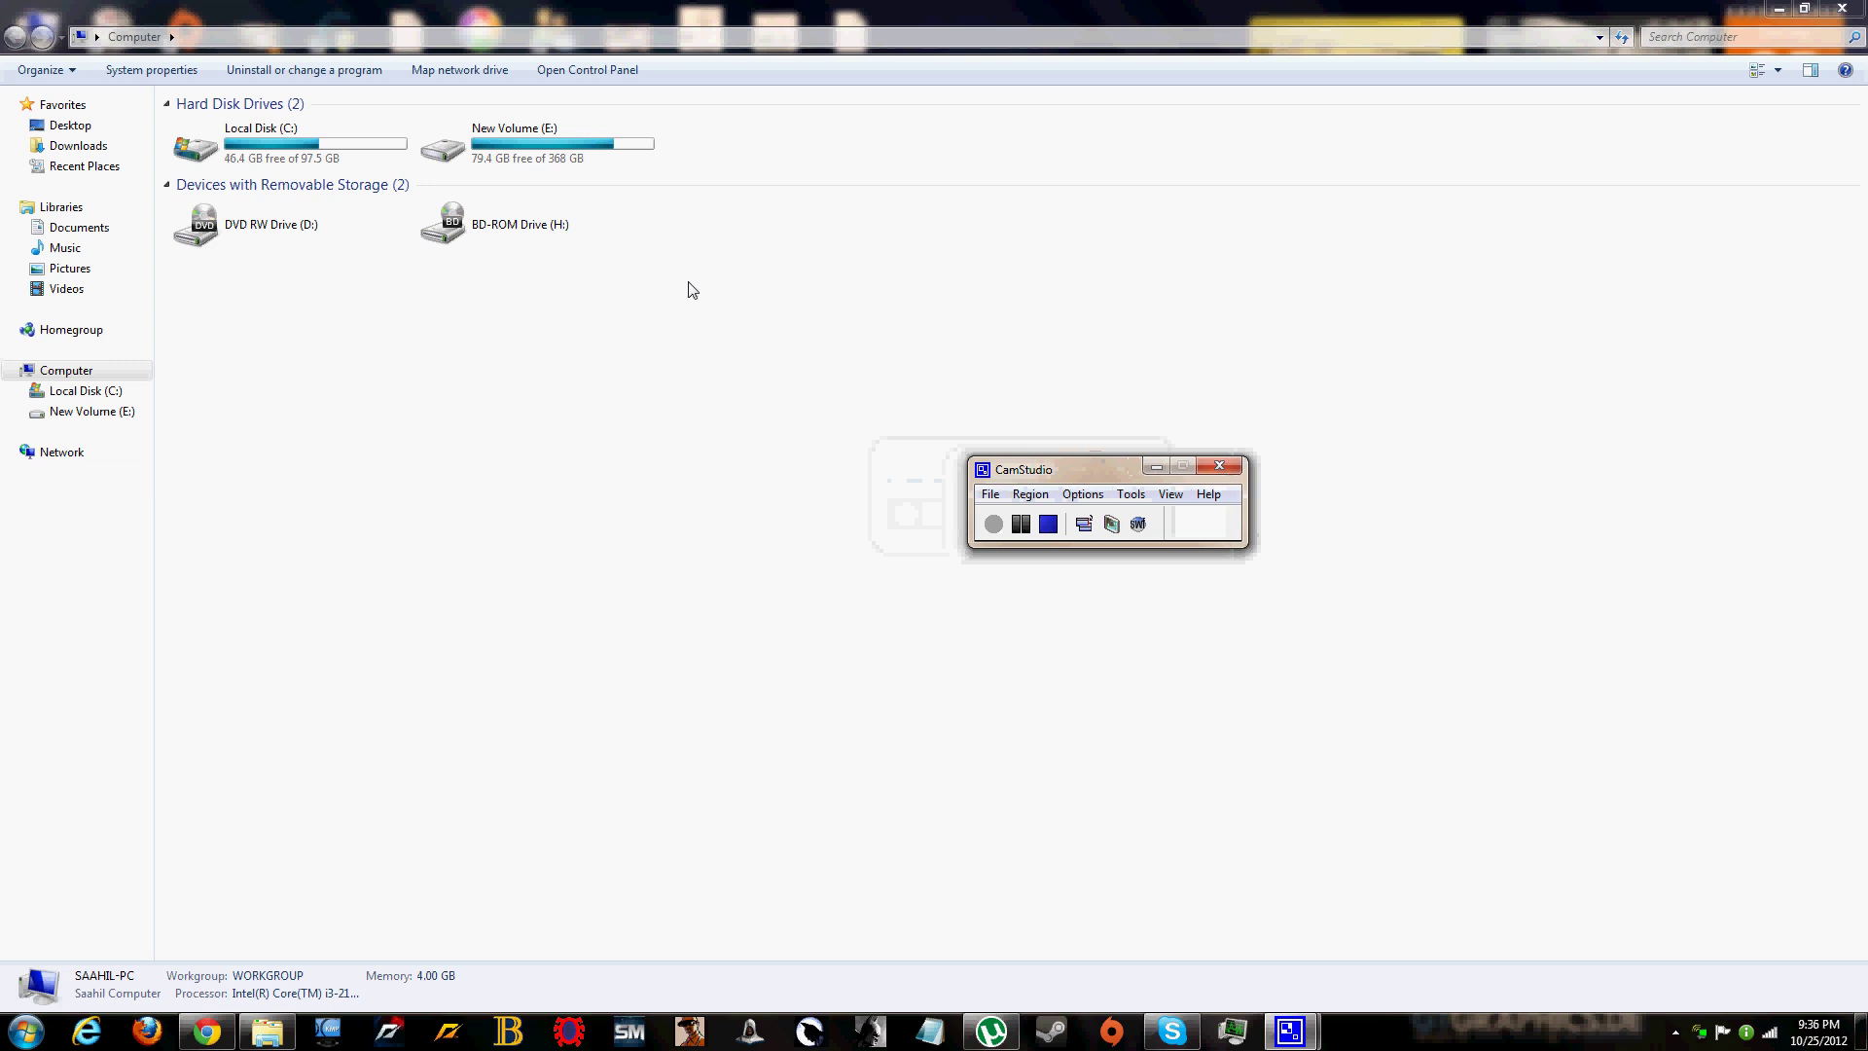
double_click(544, 138)
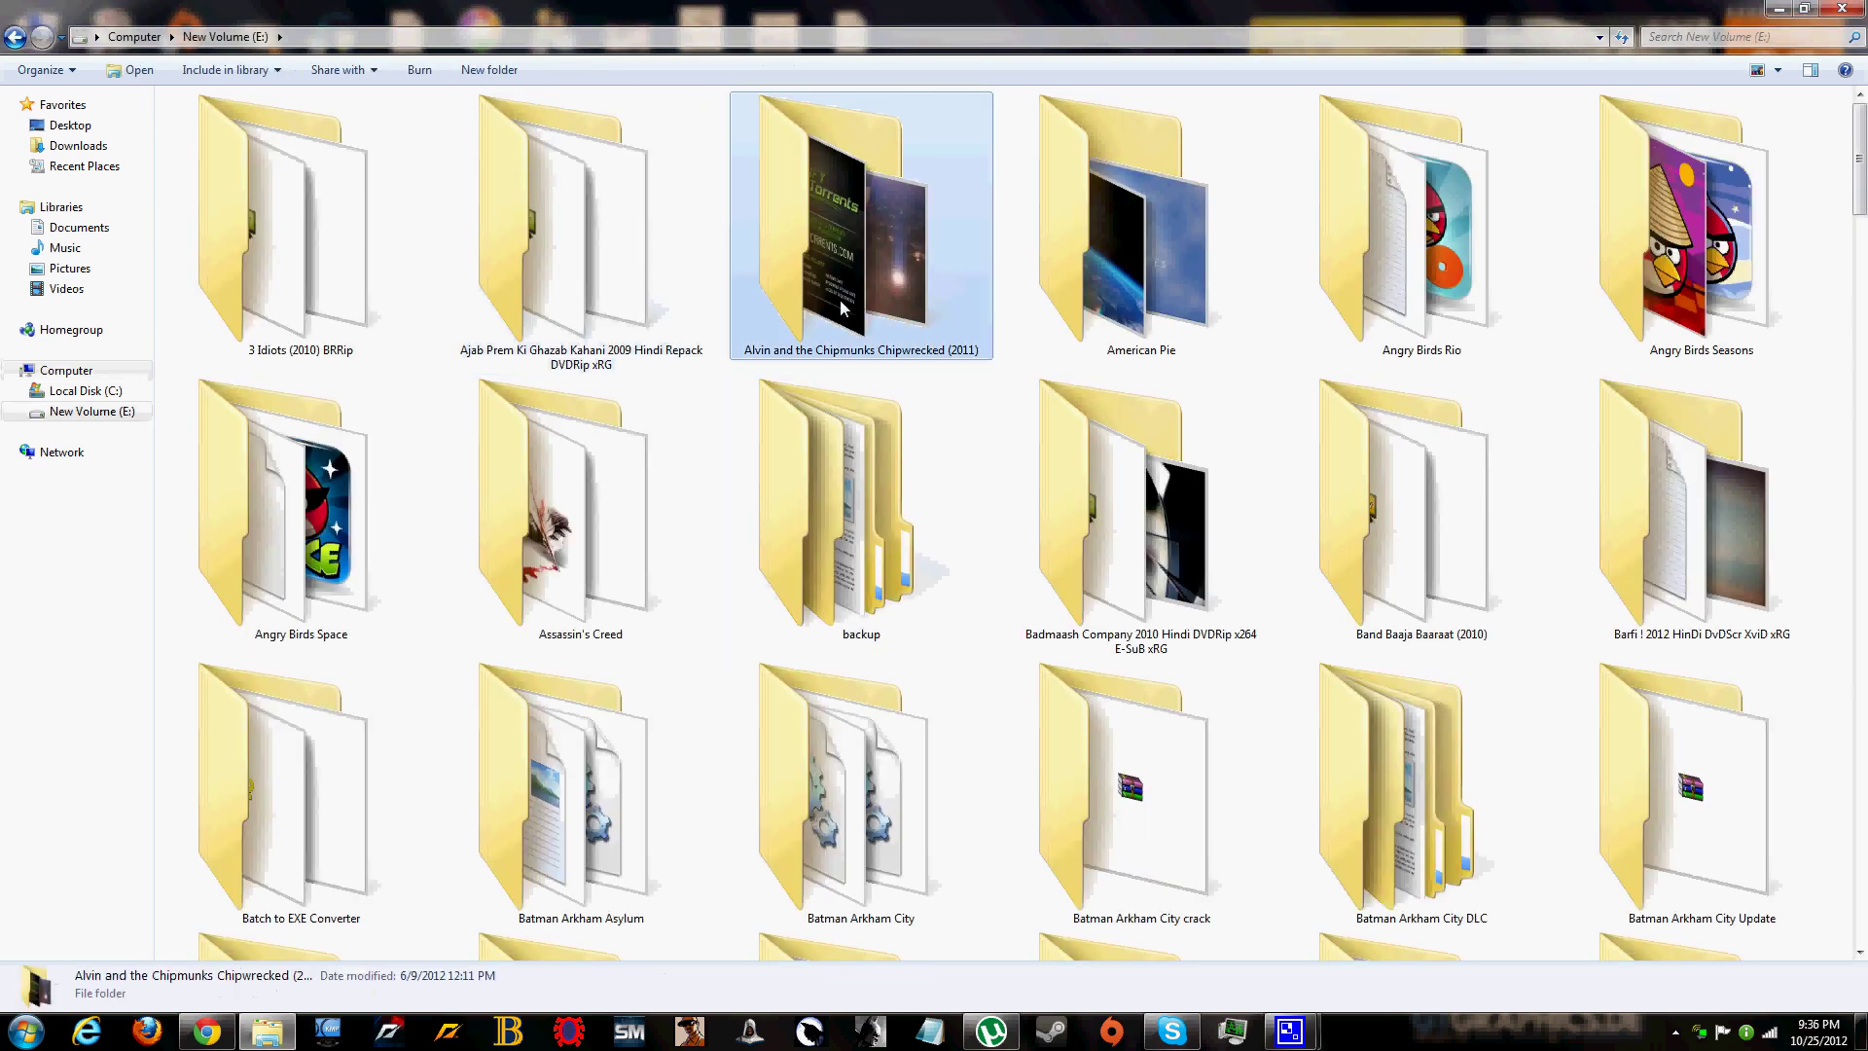
scroll(842, 307, down, 10)
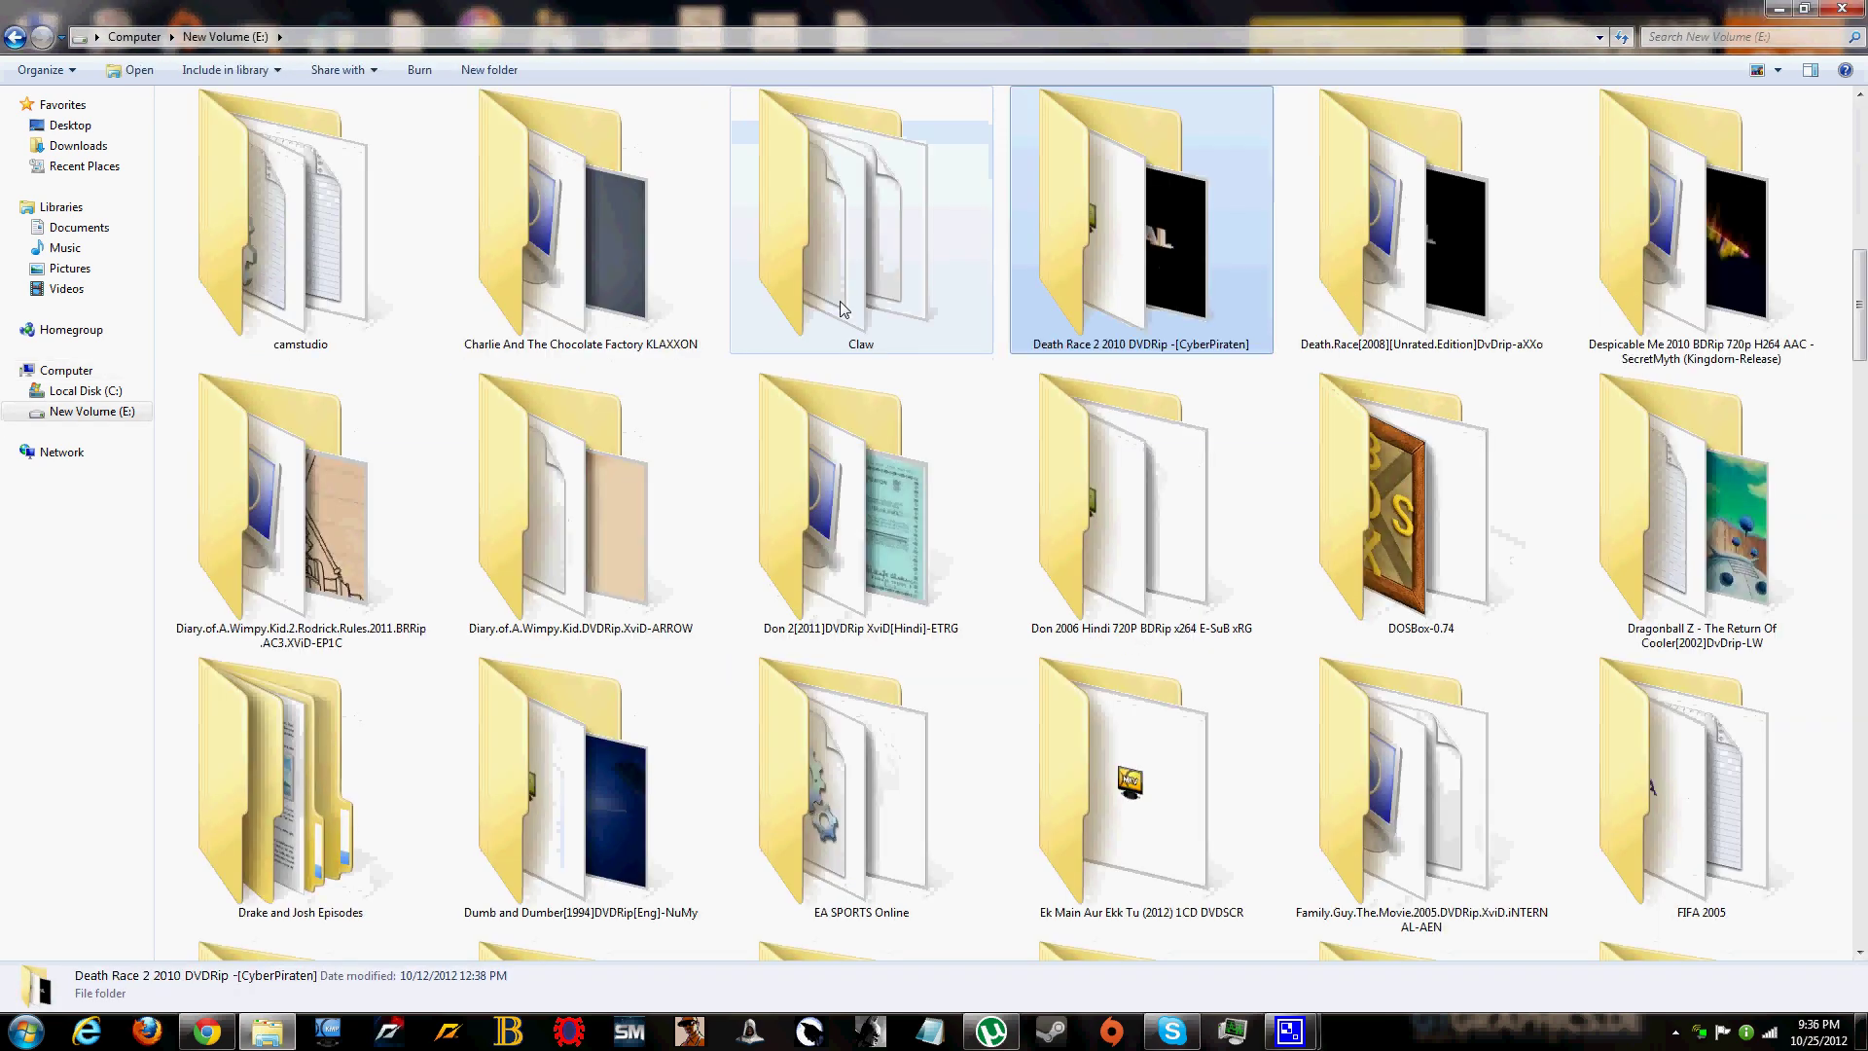
double_click(1417, 548)
click(14, 37)
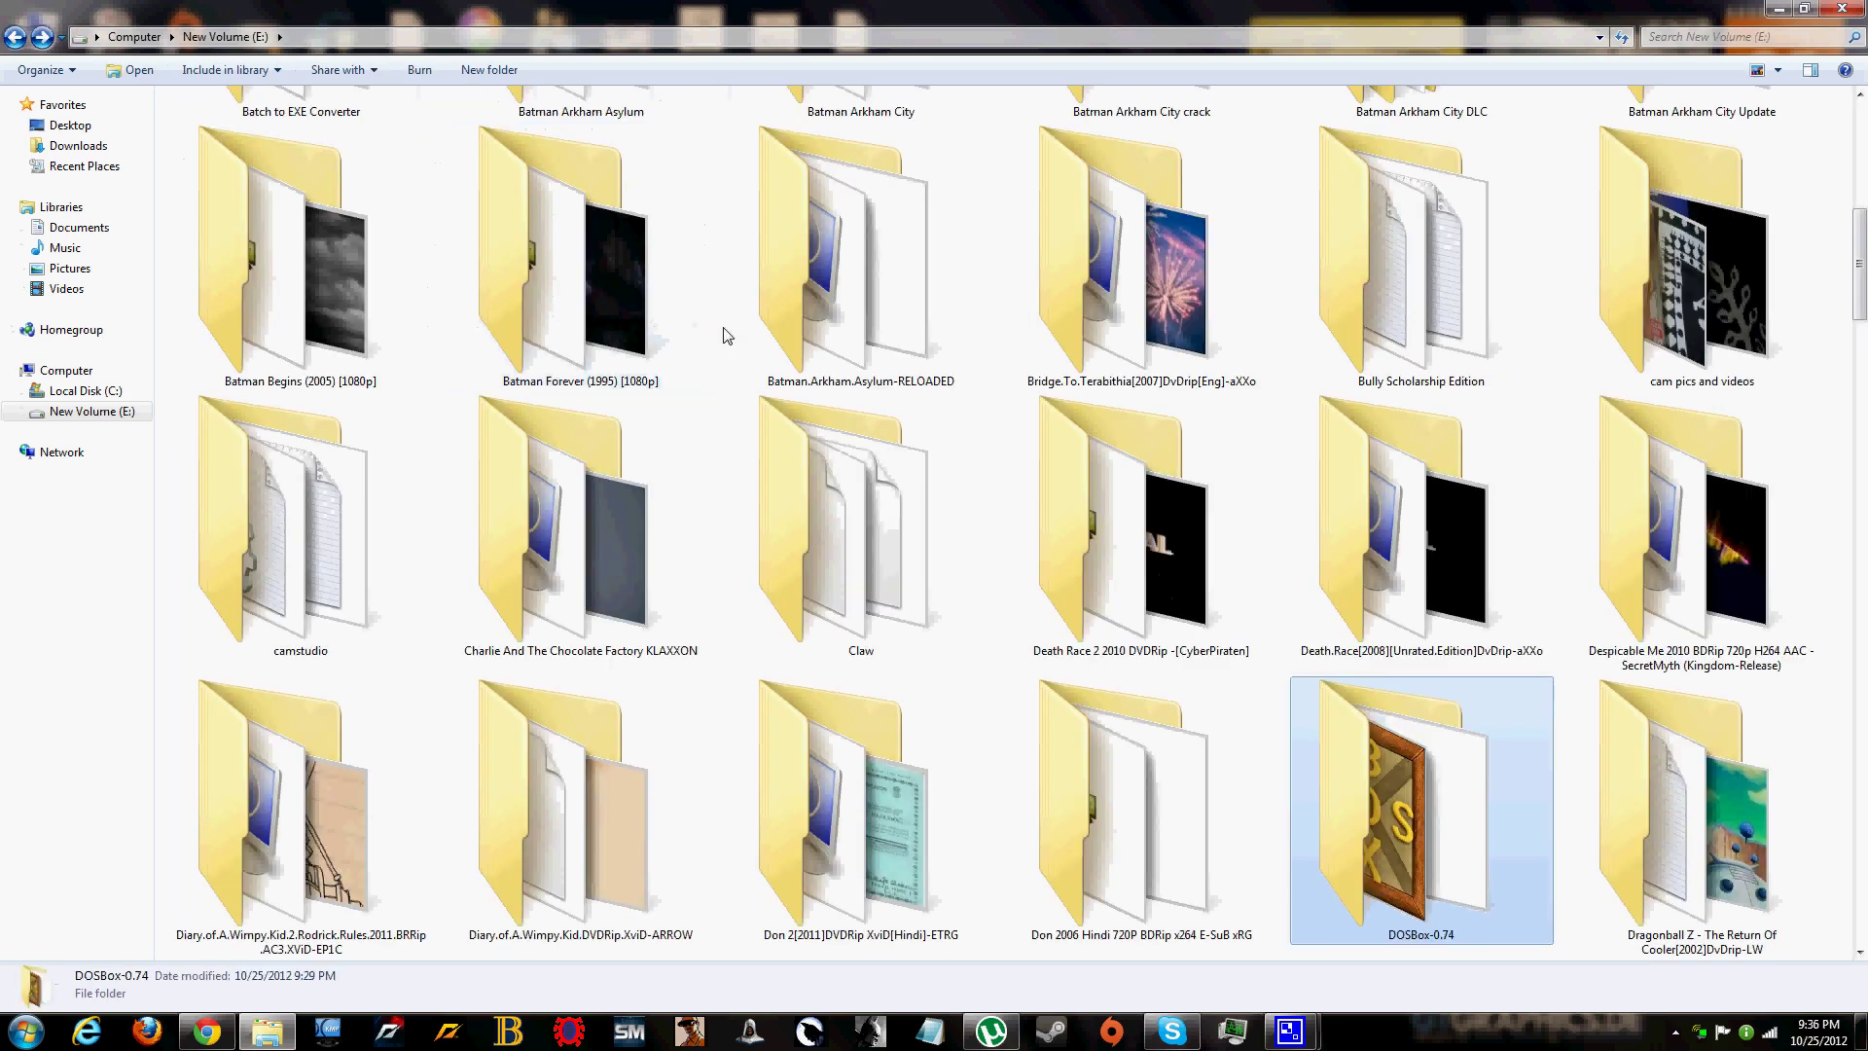
Open the princeofpersia folder on New Volume (E:) to view the game files.
click(621, 282)
key(p)
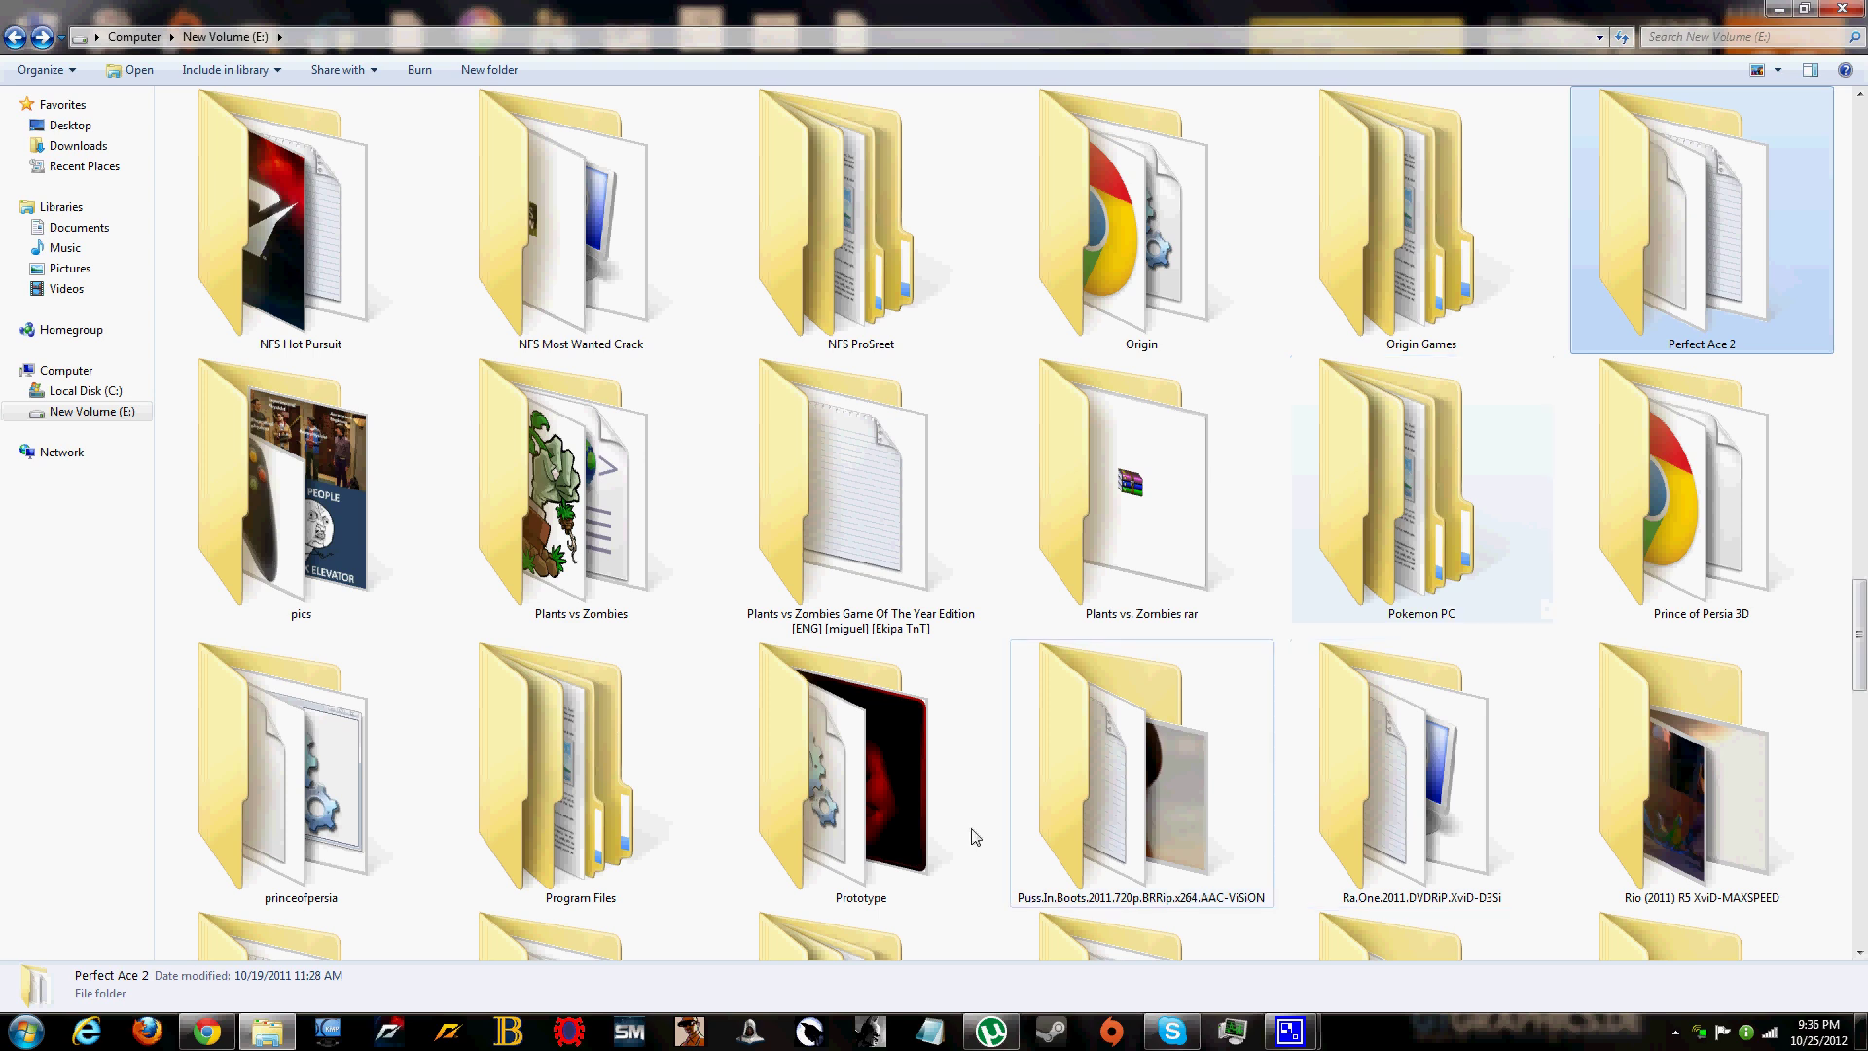
click(329, 832)
double_click(329, 832)
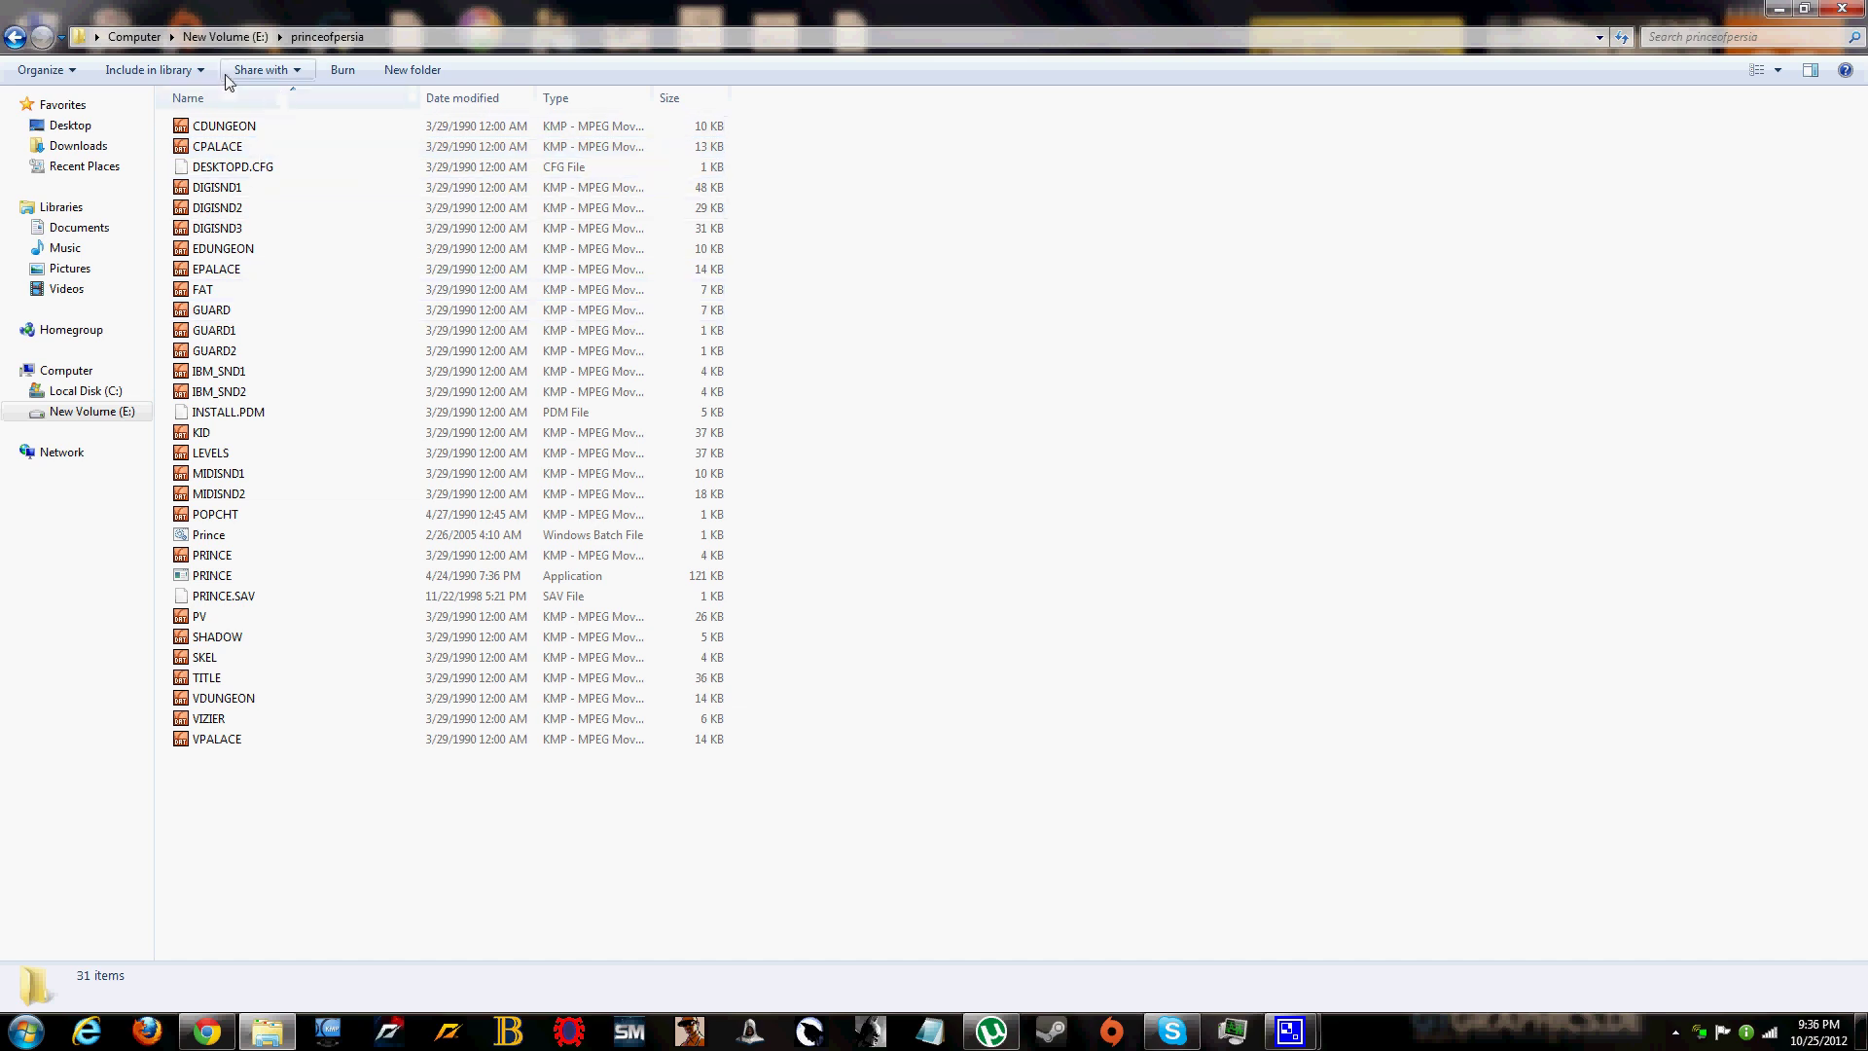
Return to New Volume (E:), open the DOSBox-0.74 folder and launch the DOSBox application.
click(243, 35)
click(568, 274)
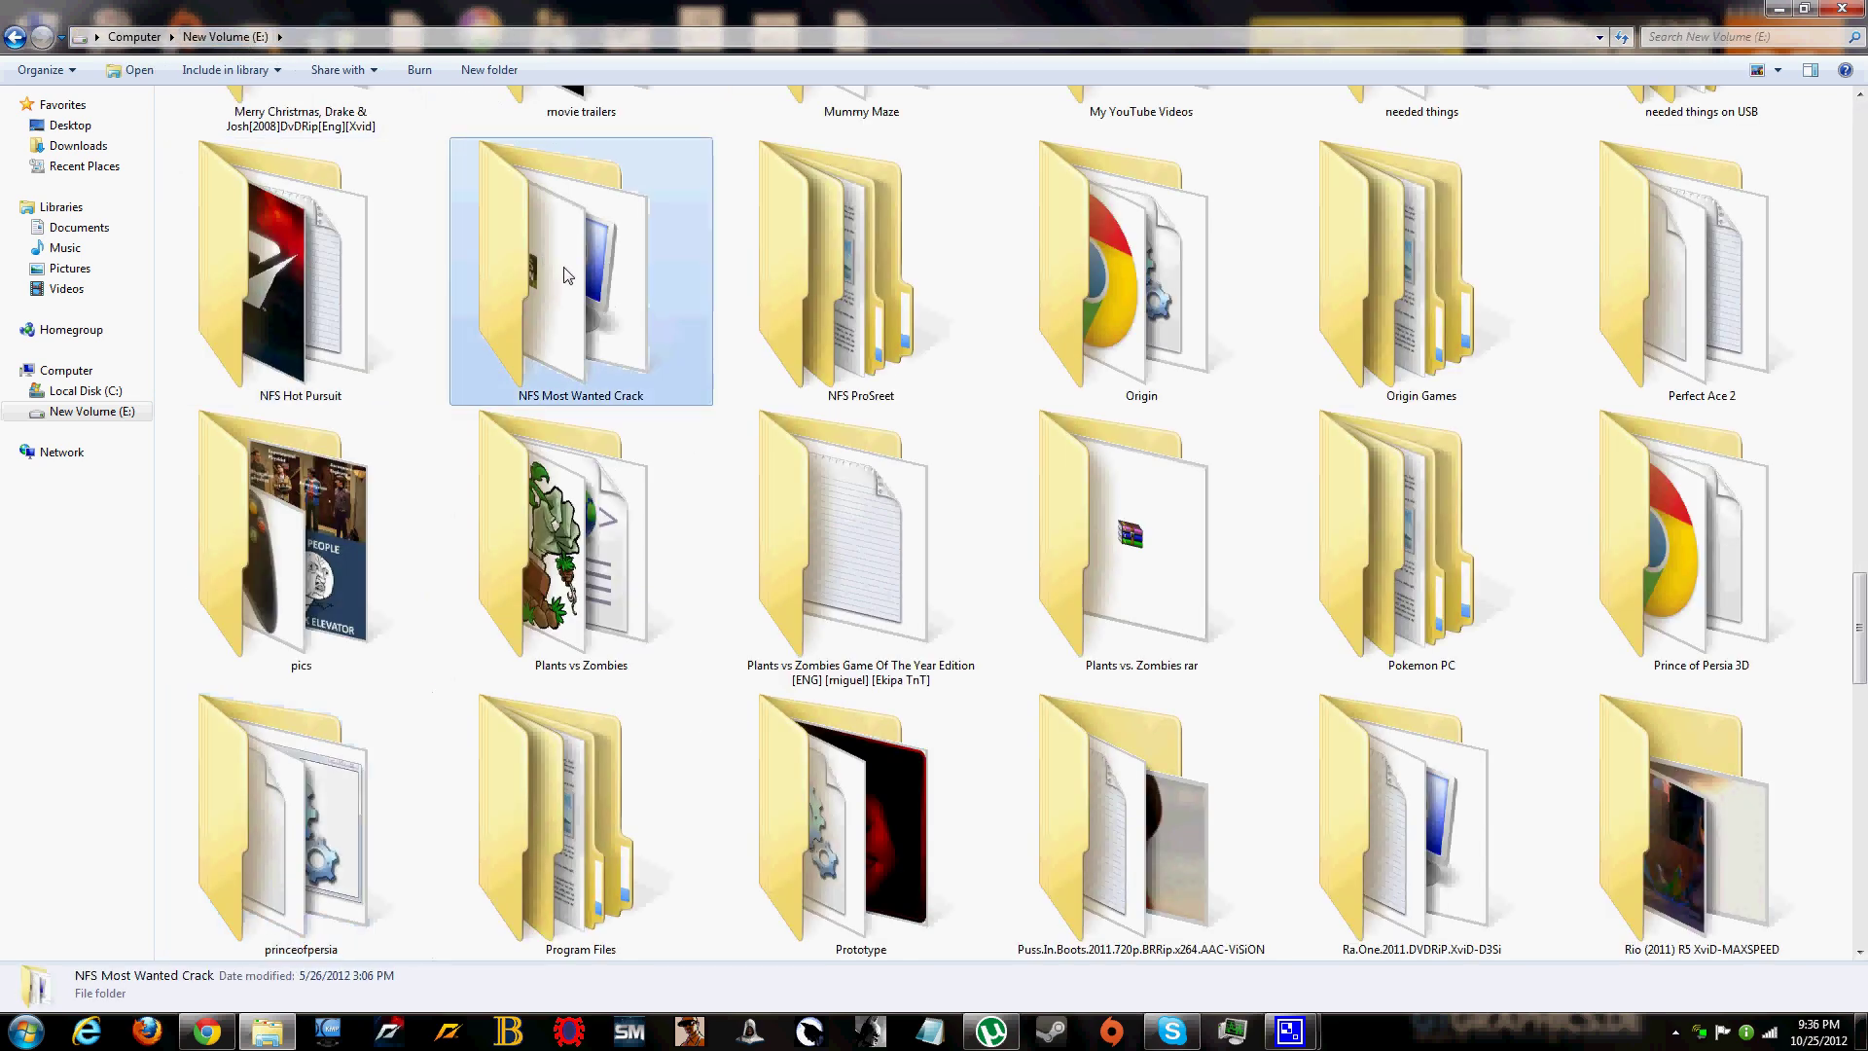
key(d)
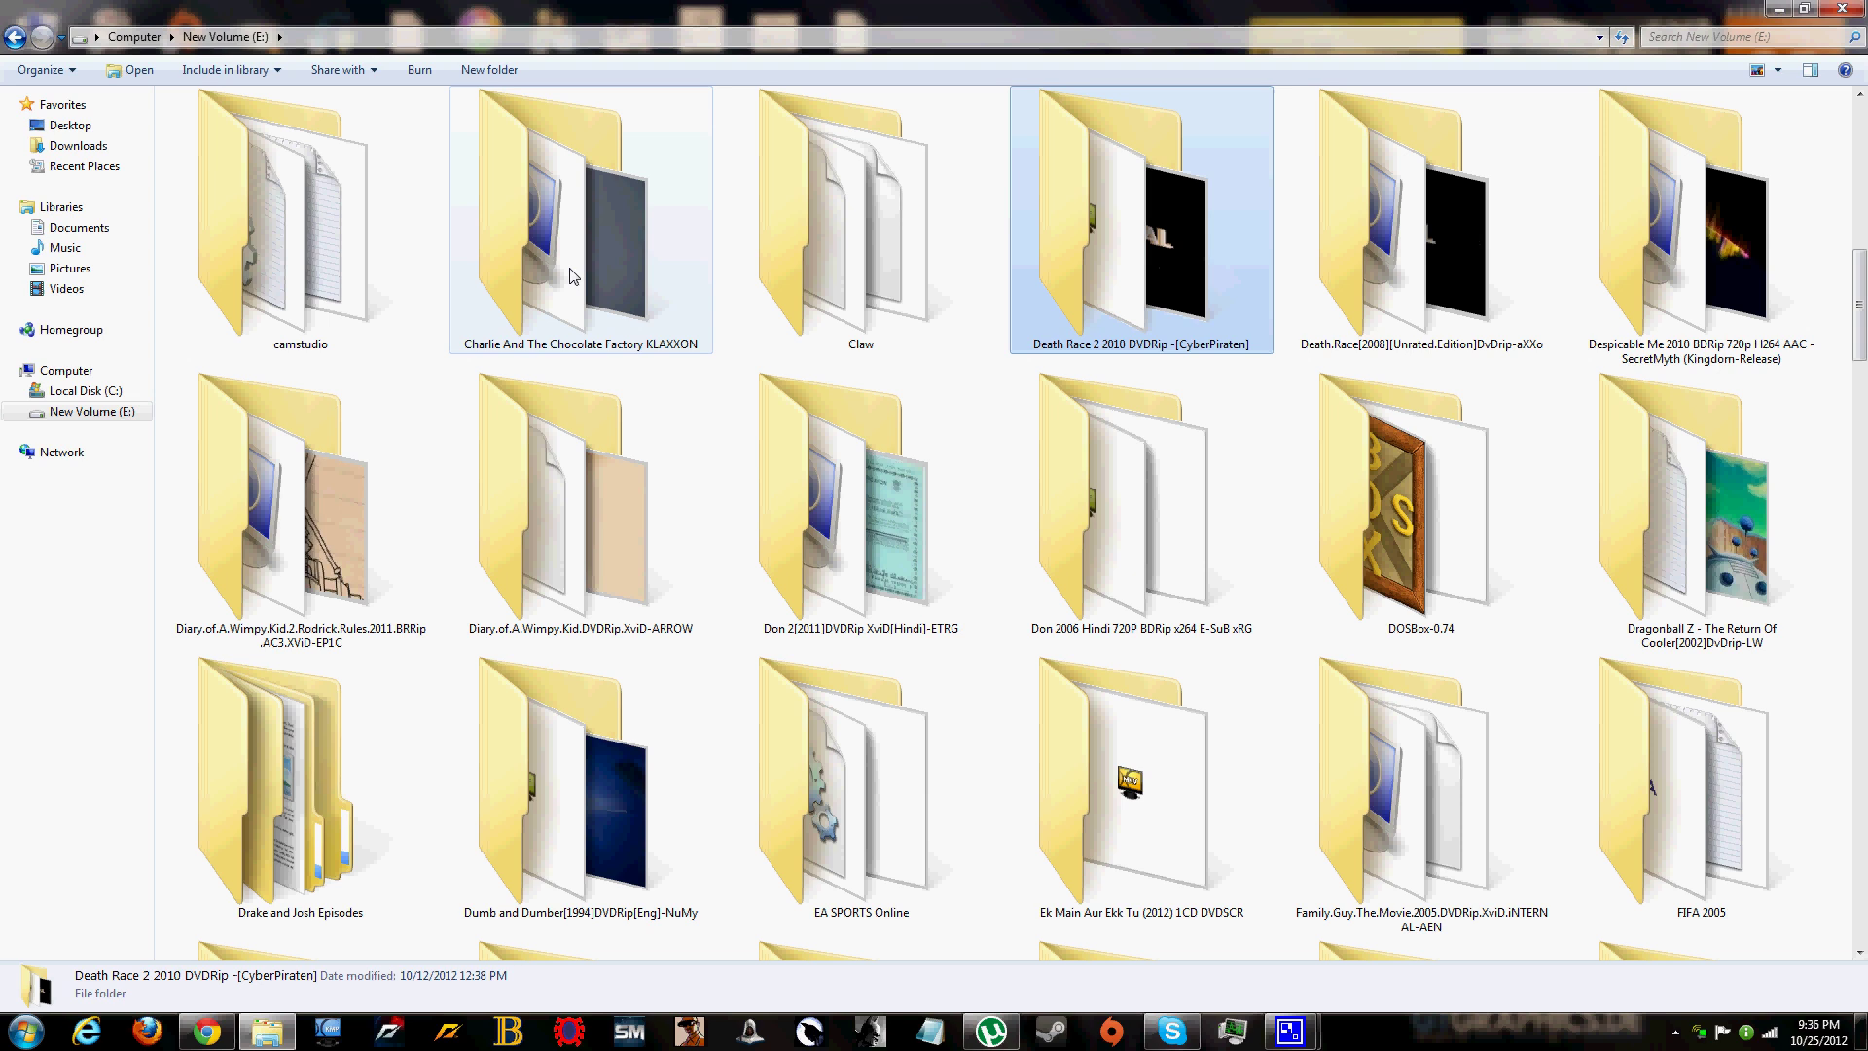
click(1373, 516)
double_click(1373, 515)
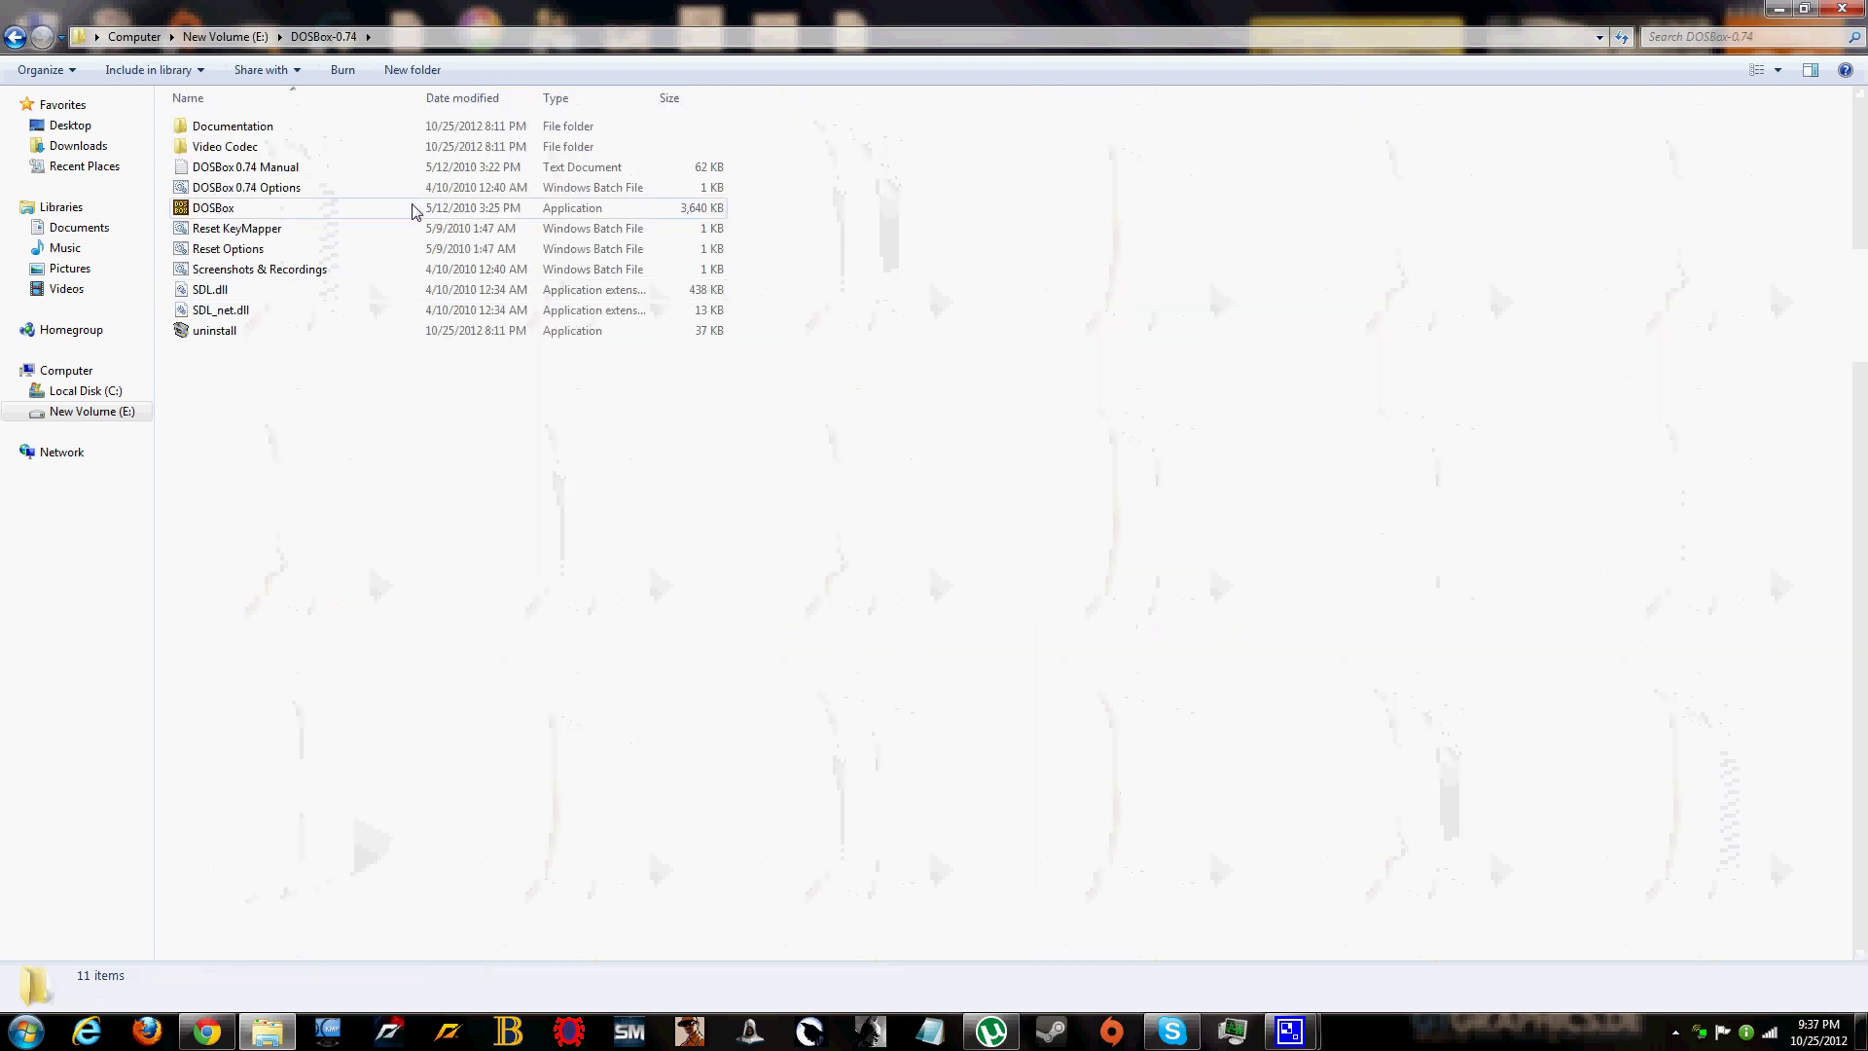
double_click(259, 206)
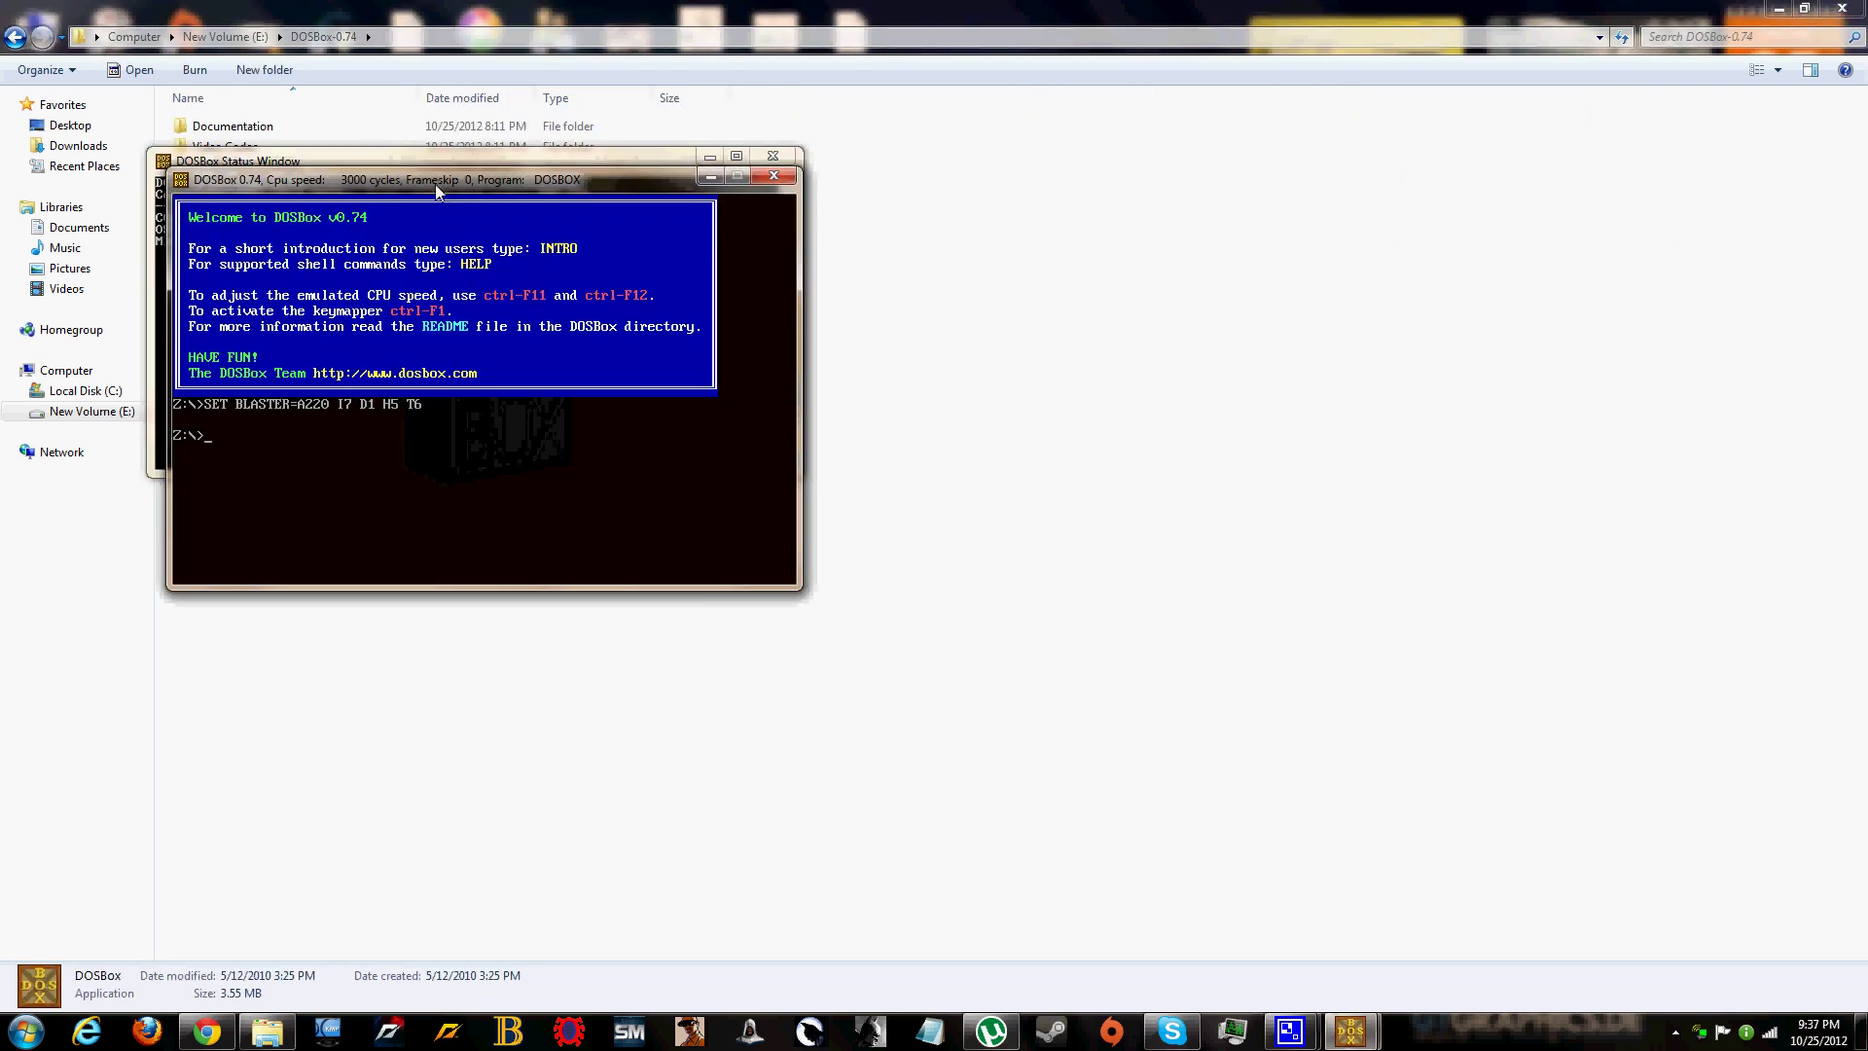
Separate the DOSBox console from its status window so both are visible, leaving the console active.
drag(428, 180, 936, 292)
drag(451, 160, 366, 168)
click(827, 291)
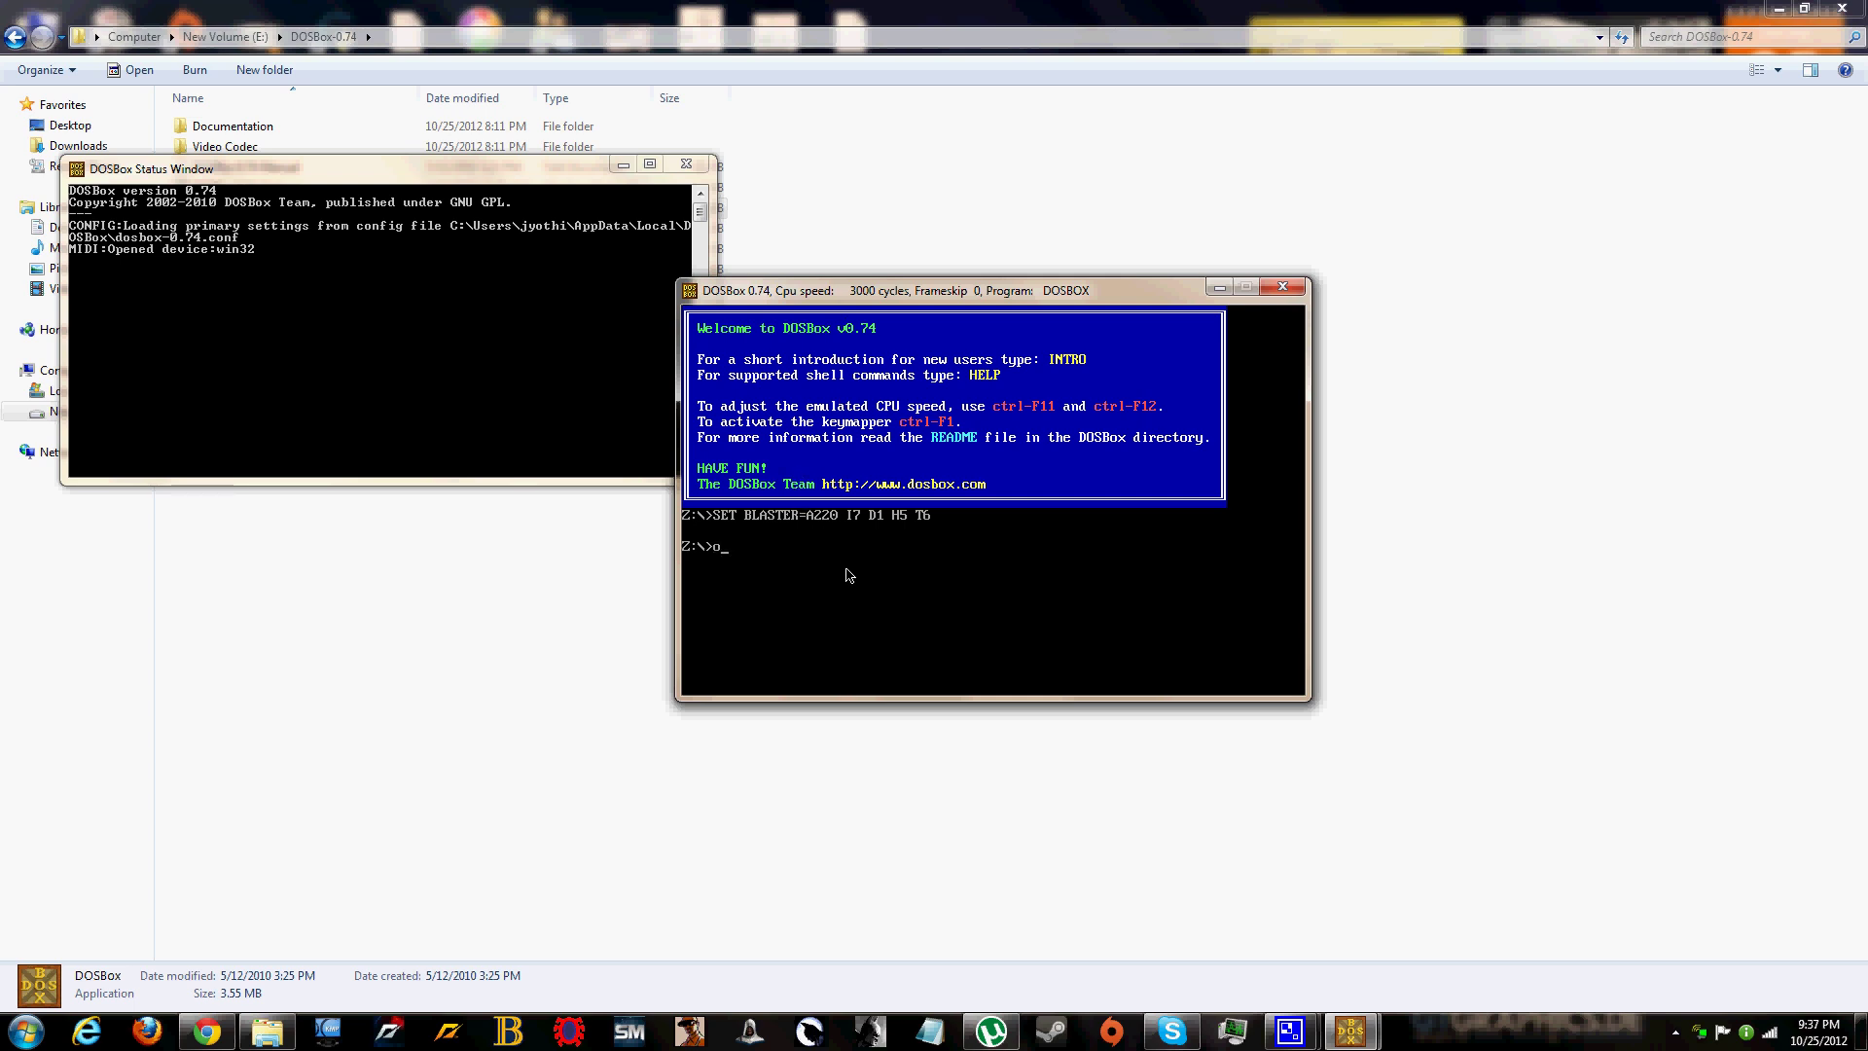
Clear the stray character at the prompt and display the mounting instructions with the command intro mount.
key(BackSpace)
text(intro mount)
key(Return)
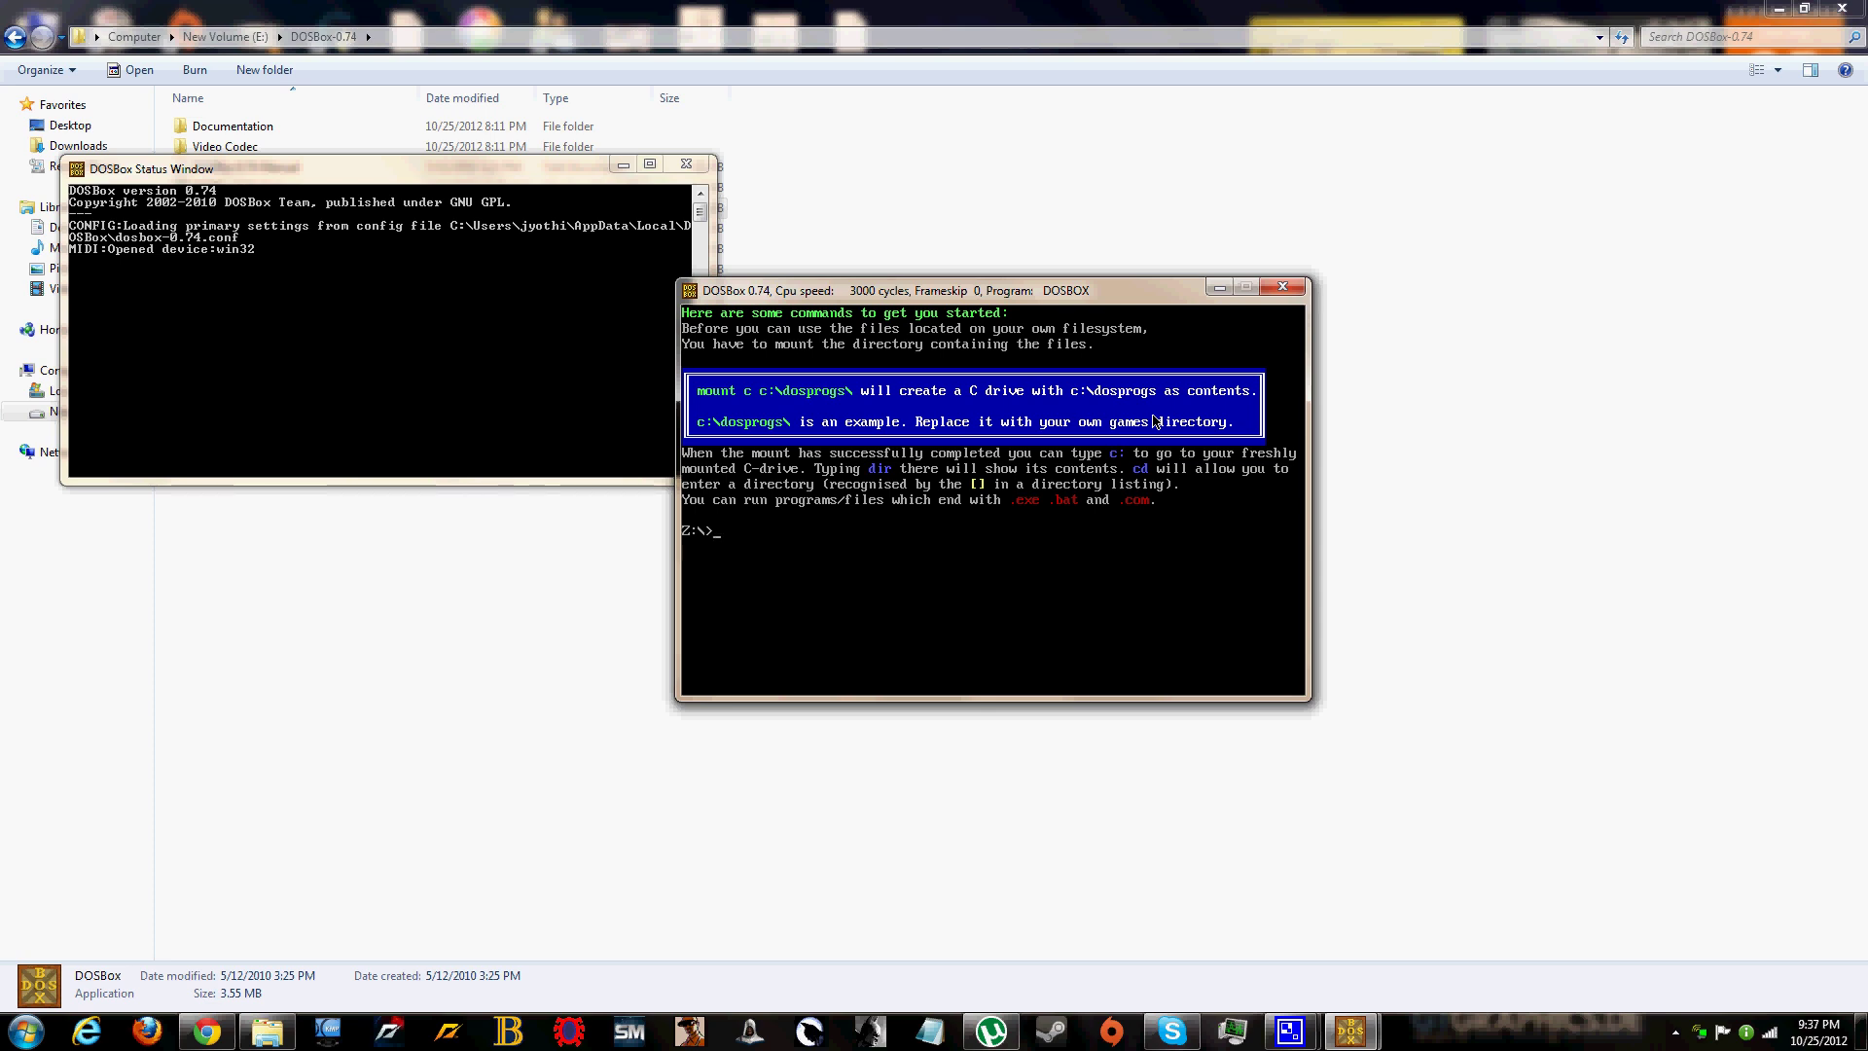
Mount the game folder as drive R with the command mount r e:\princeofpersia.
text(ount r)
text(e:\princeofpersia)
key(Return)
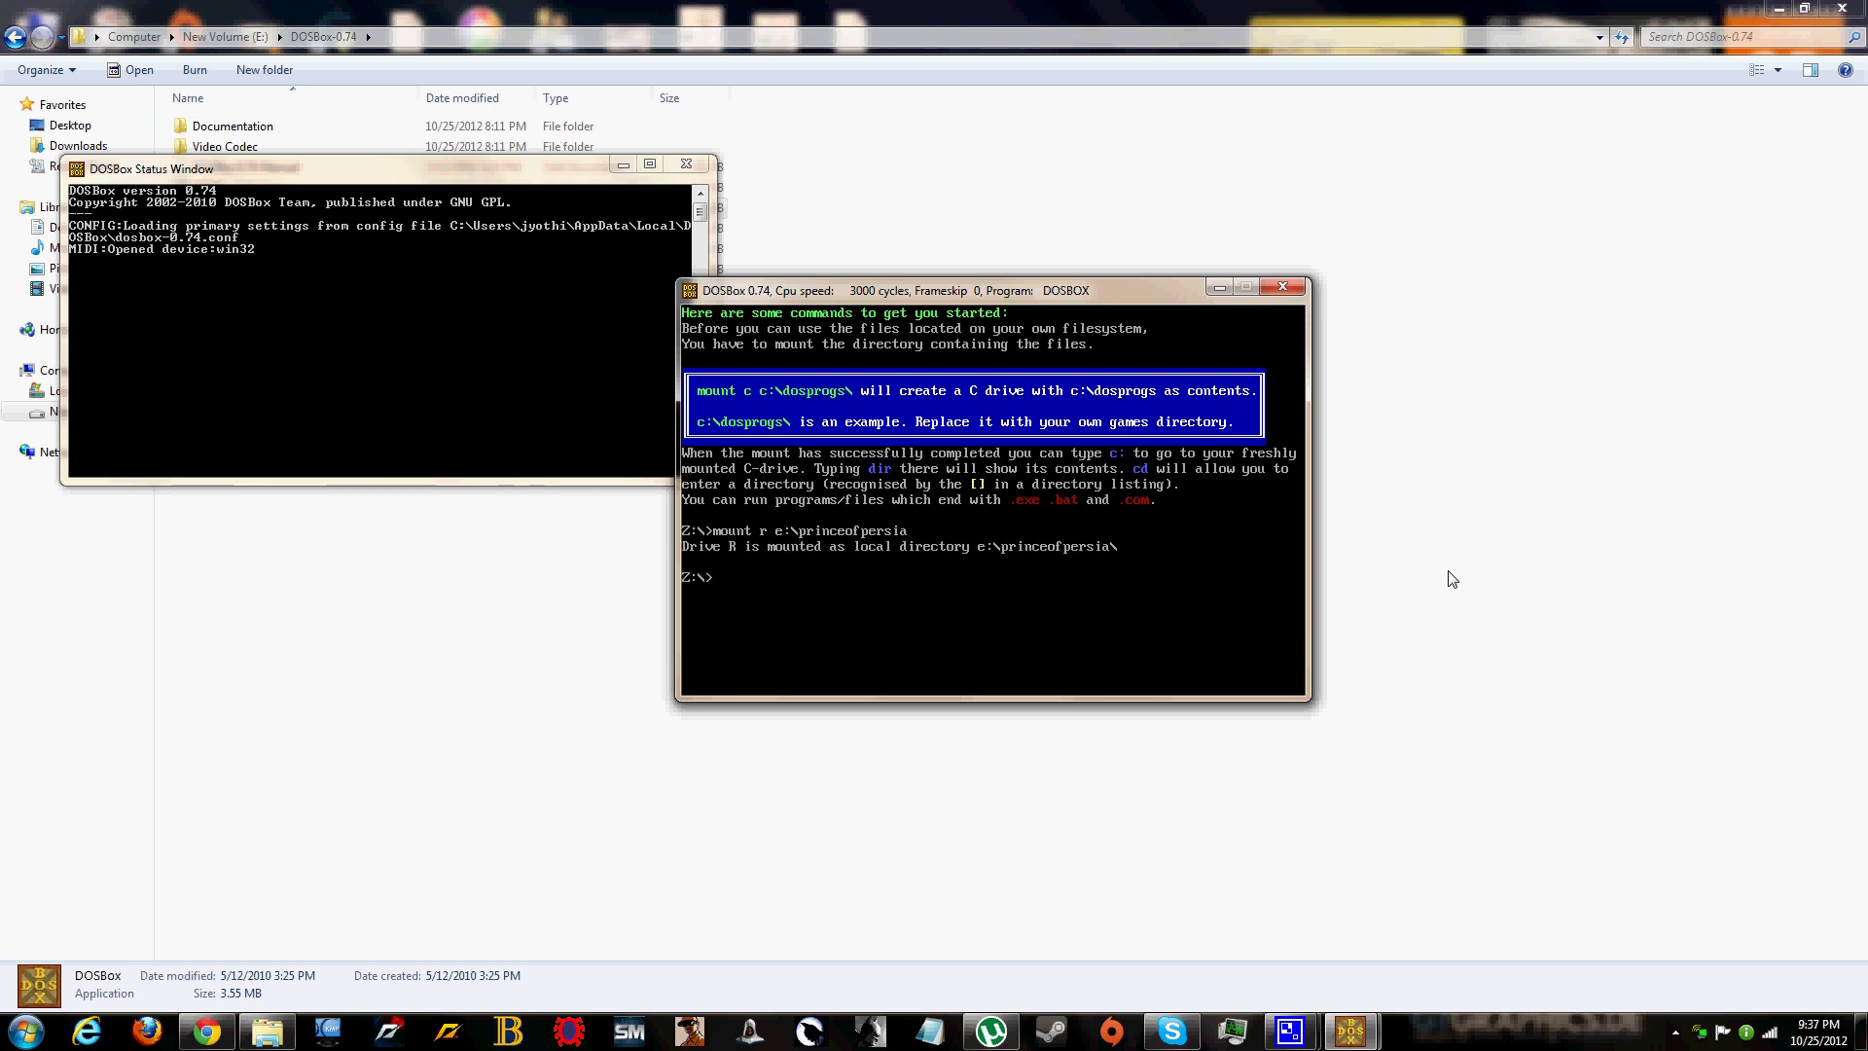
Switch to drive r: and run prince.exe to start Prince of Persia.
text(r:)
text(prince.exe)
key(Return)
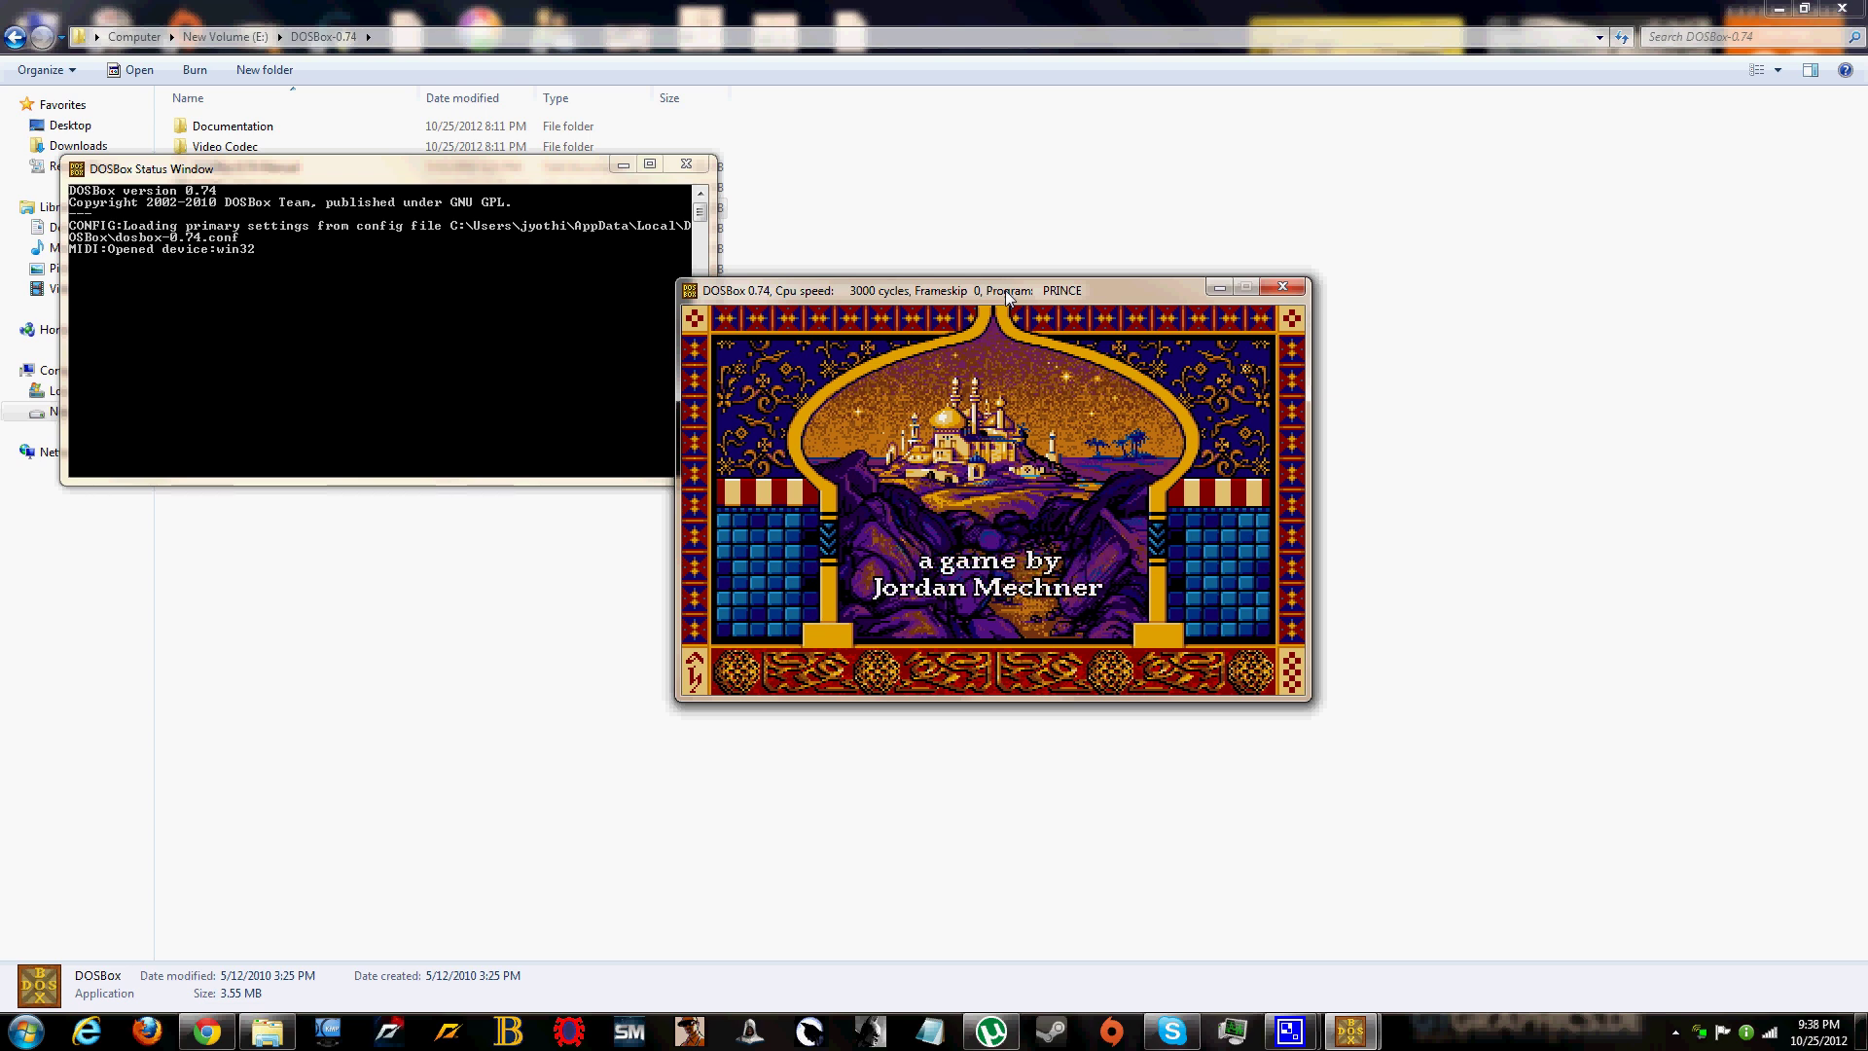
Toggle the game's full-screen mode, and reposition its window clear of the DOSBox status window.
key(alt+Return)
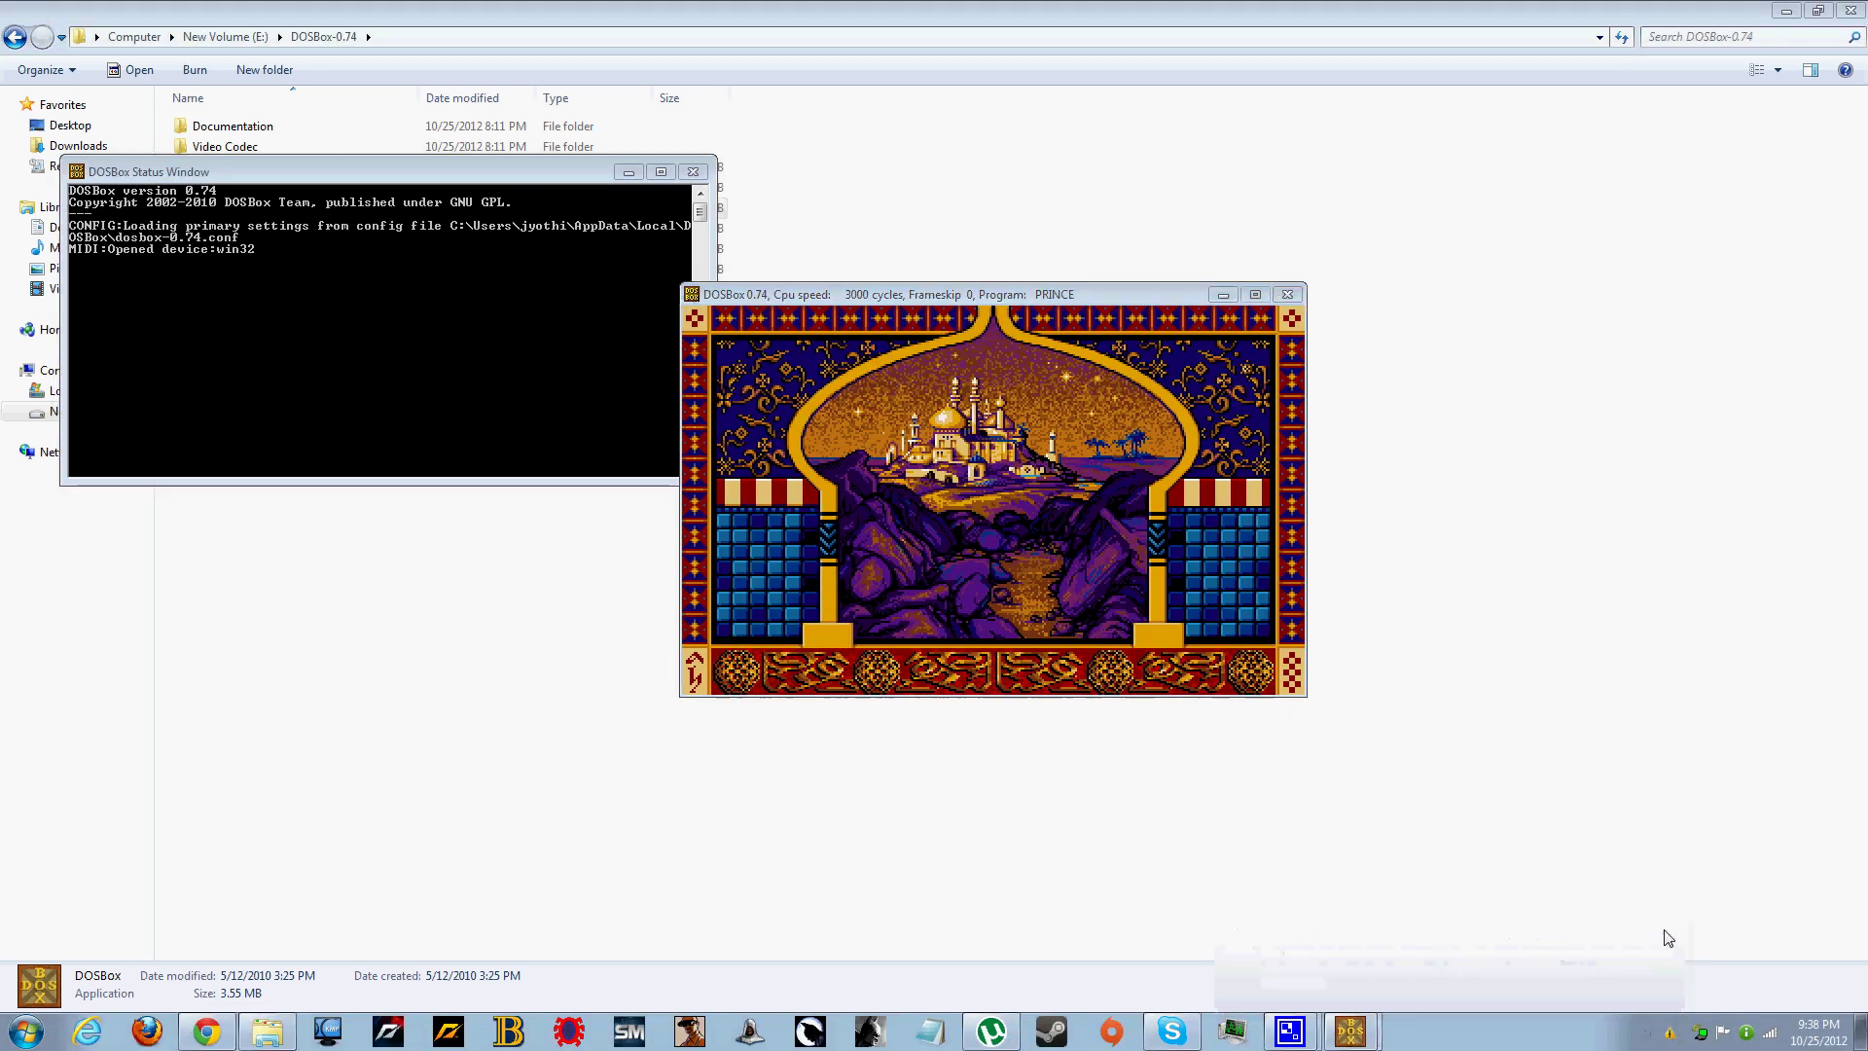
click(1666, 932)
drag(1046, 295, 1111, 283)
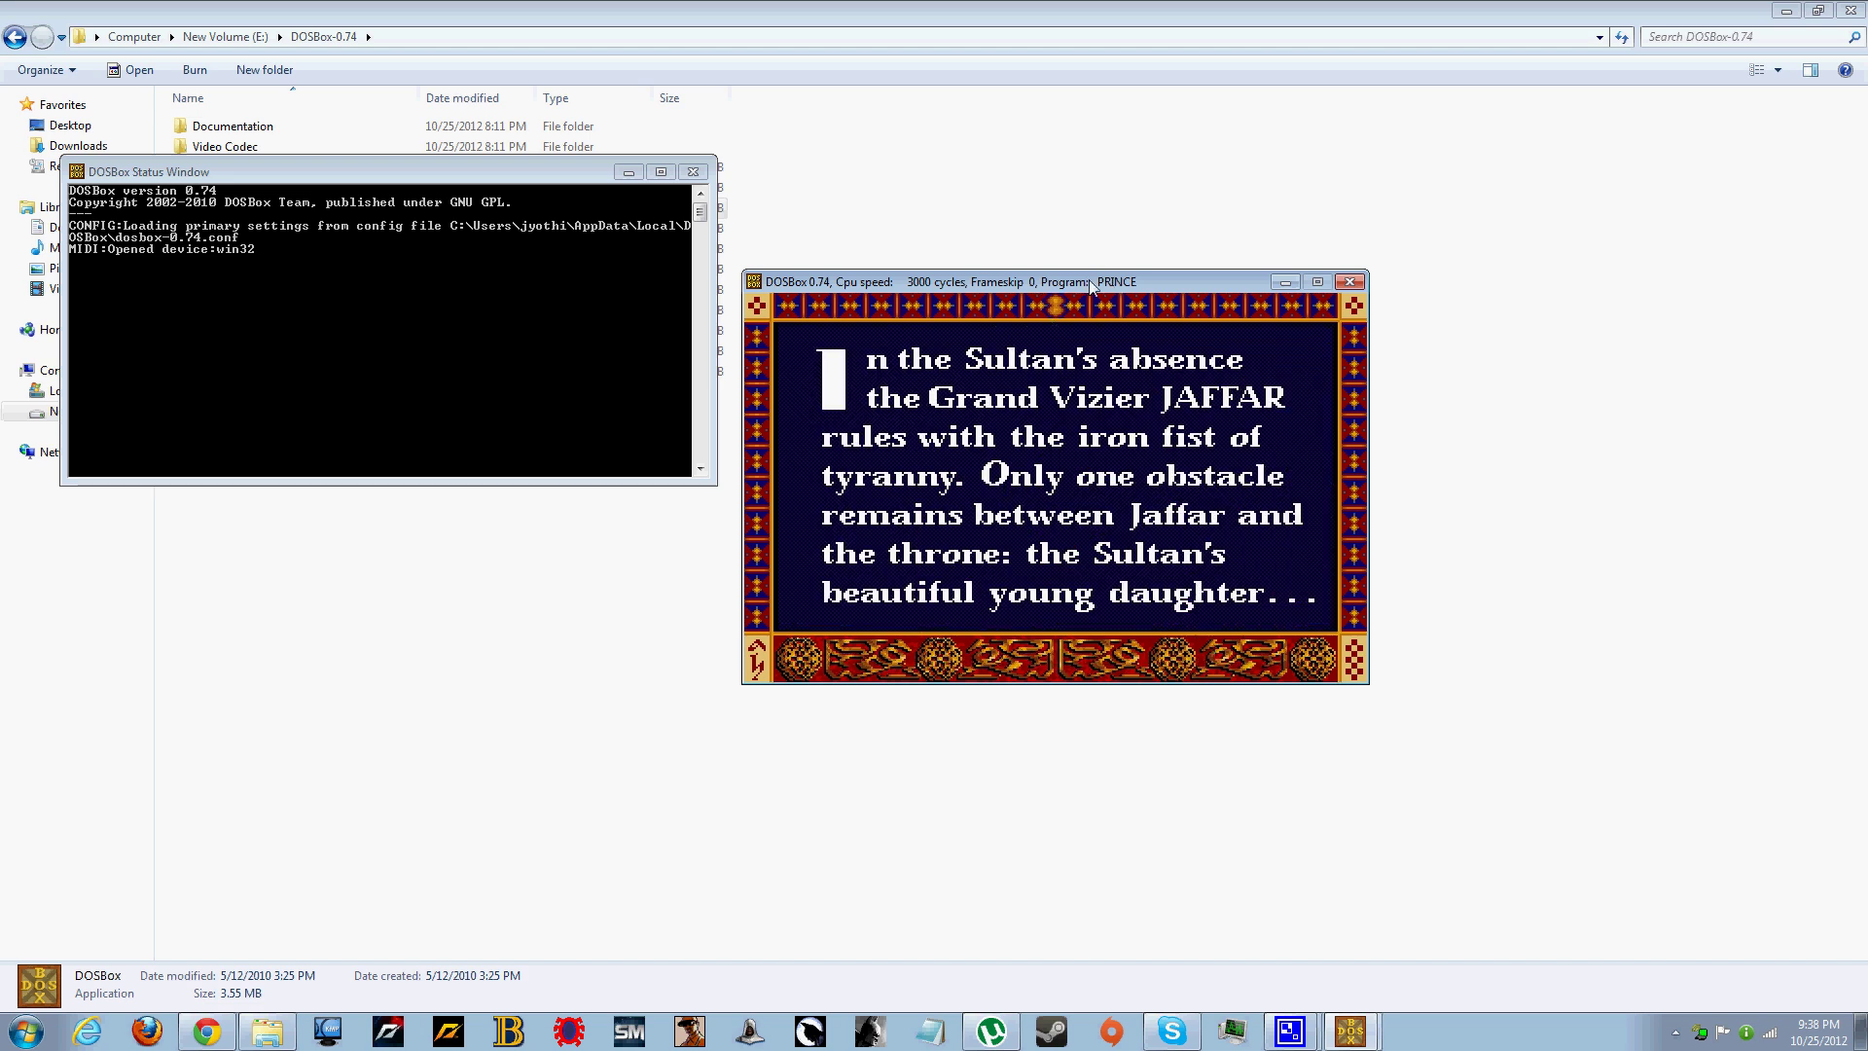
drag(1087, 281, 1074, 263)
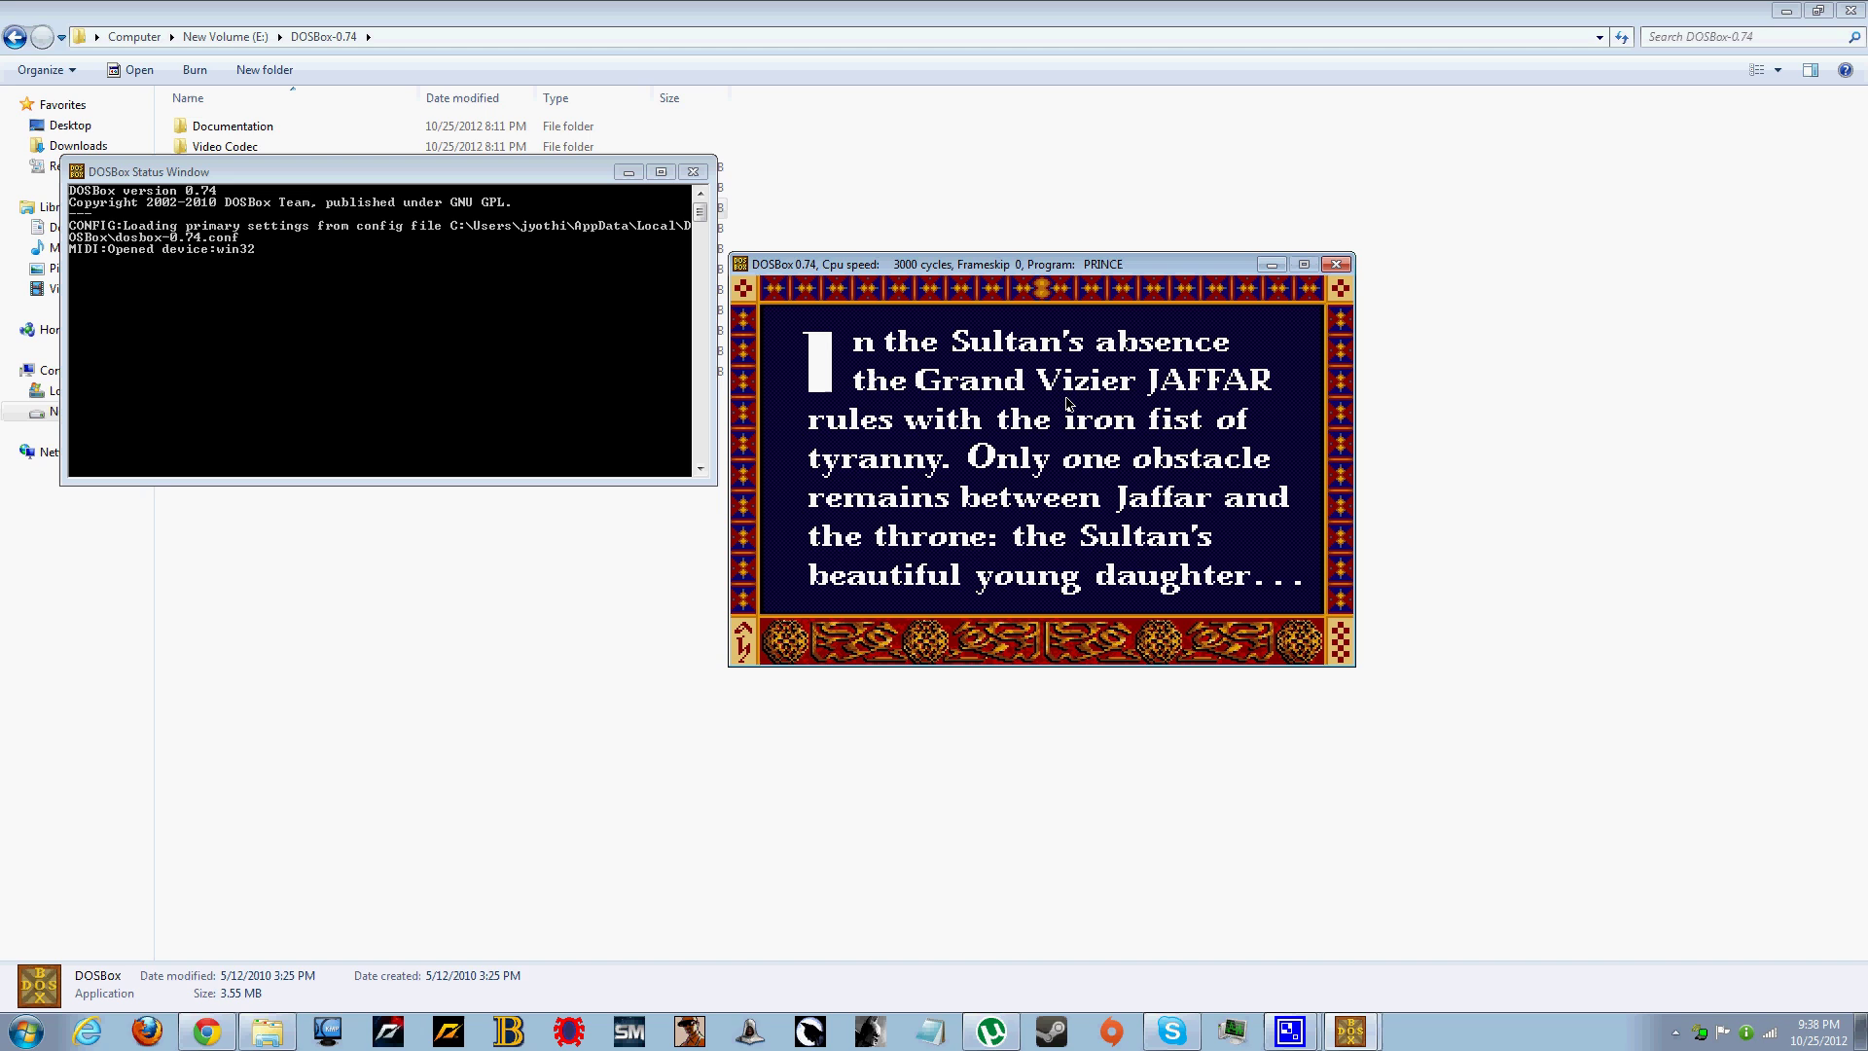
Skip the story introduction and run the prince right, down off the first ledge and into the torch-lit corridor.
key(Return)
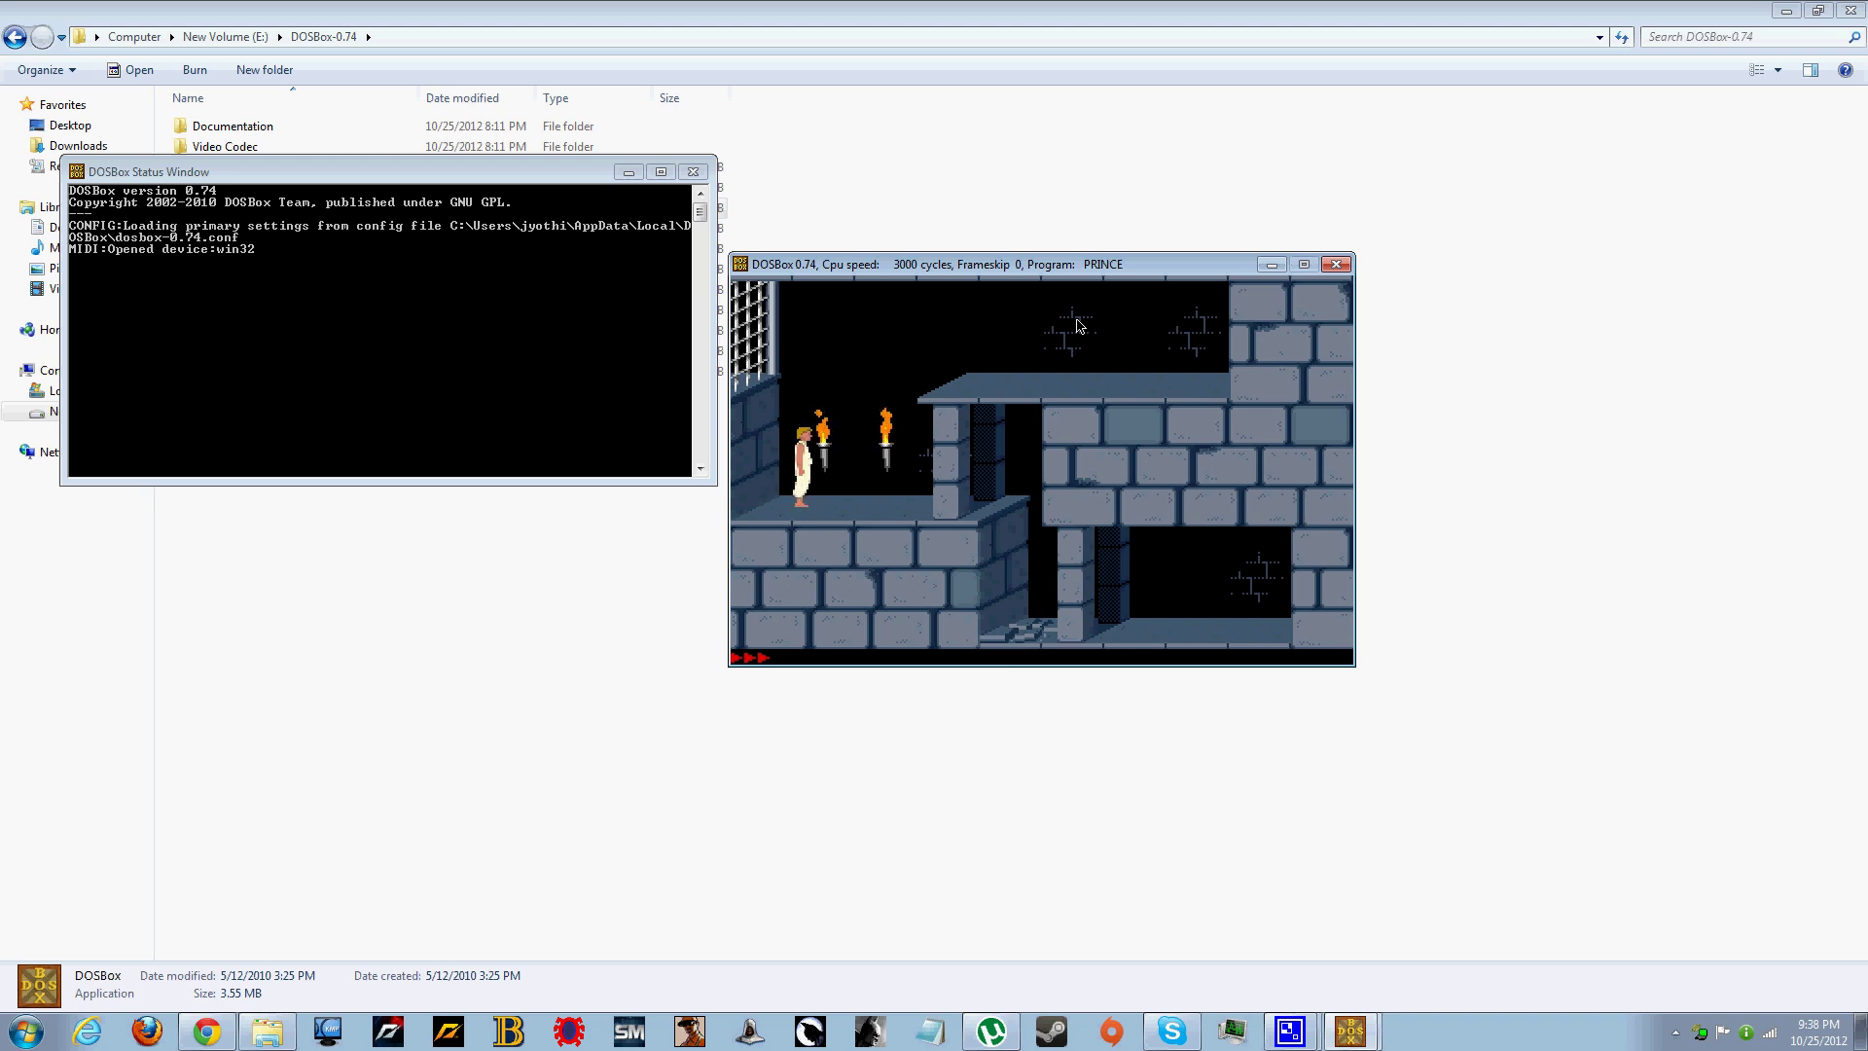
key(Right)
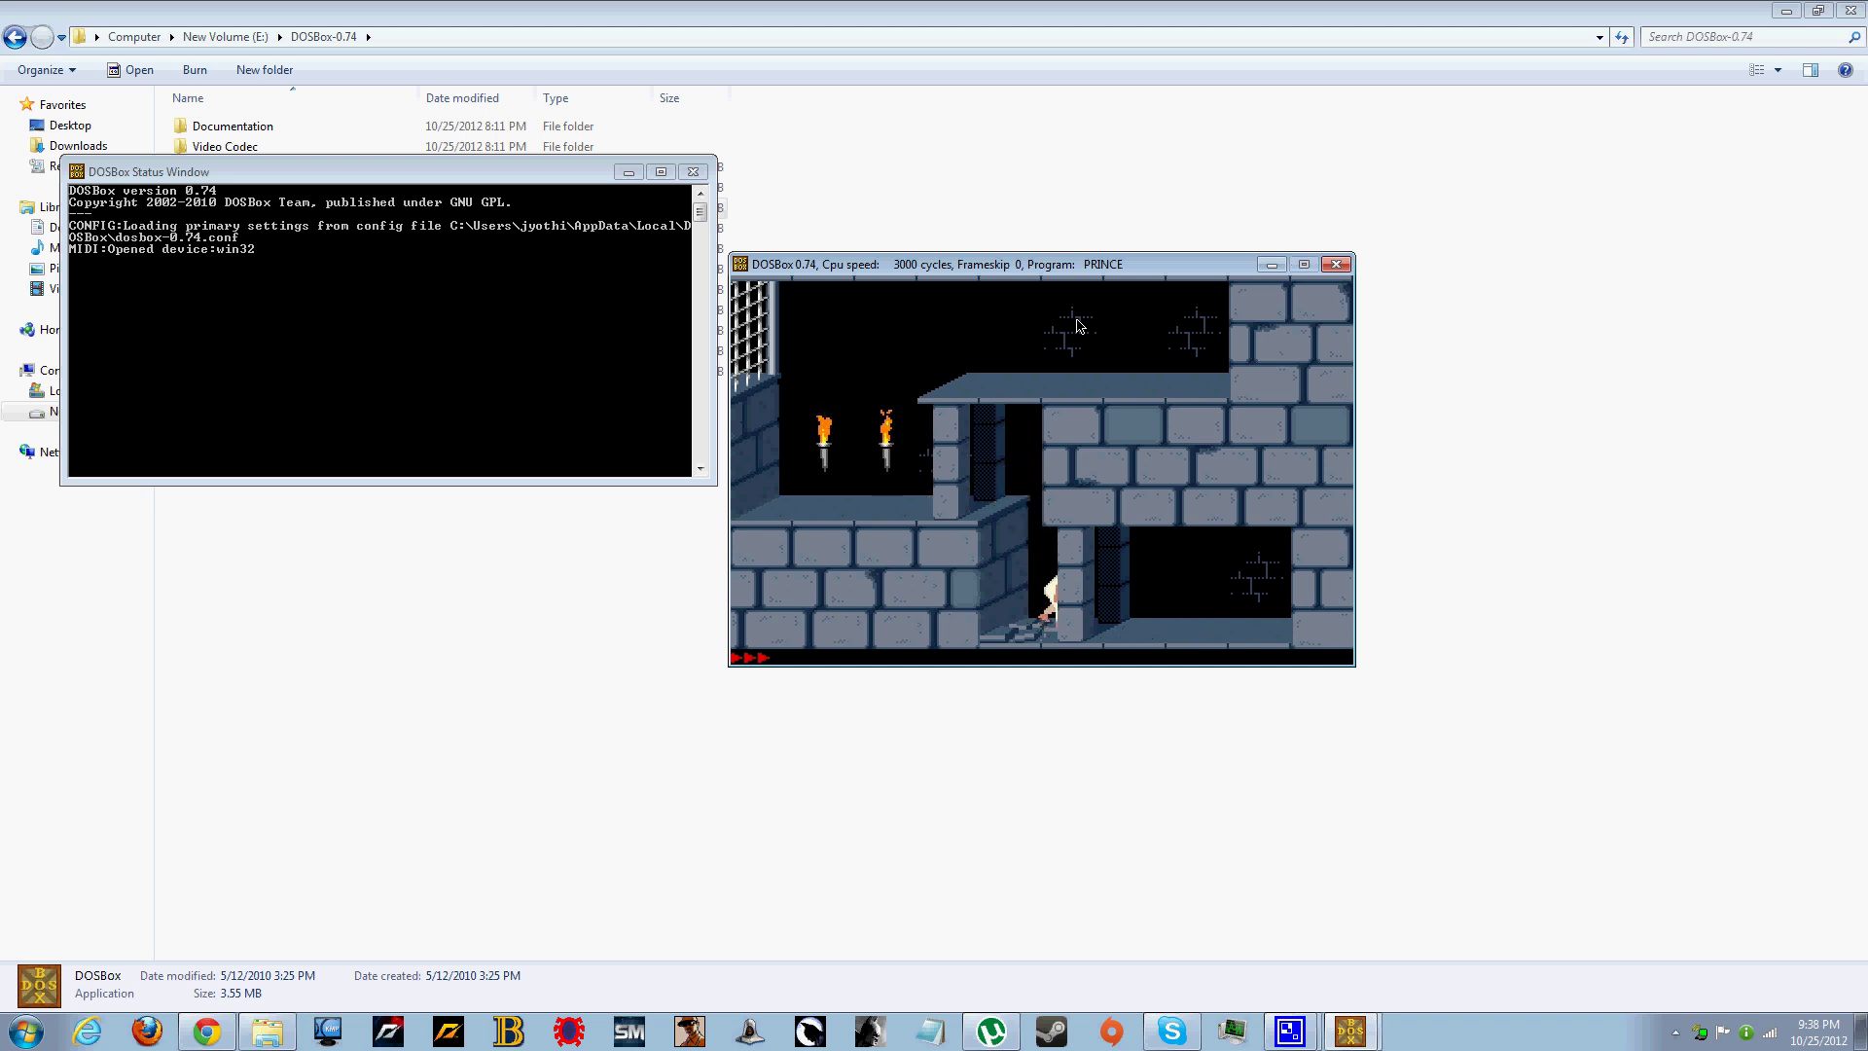
key(Right)
key(Right)
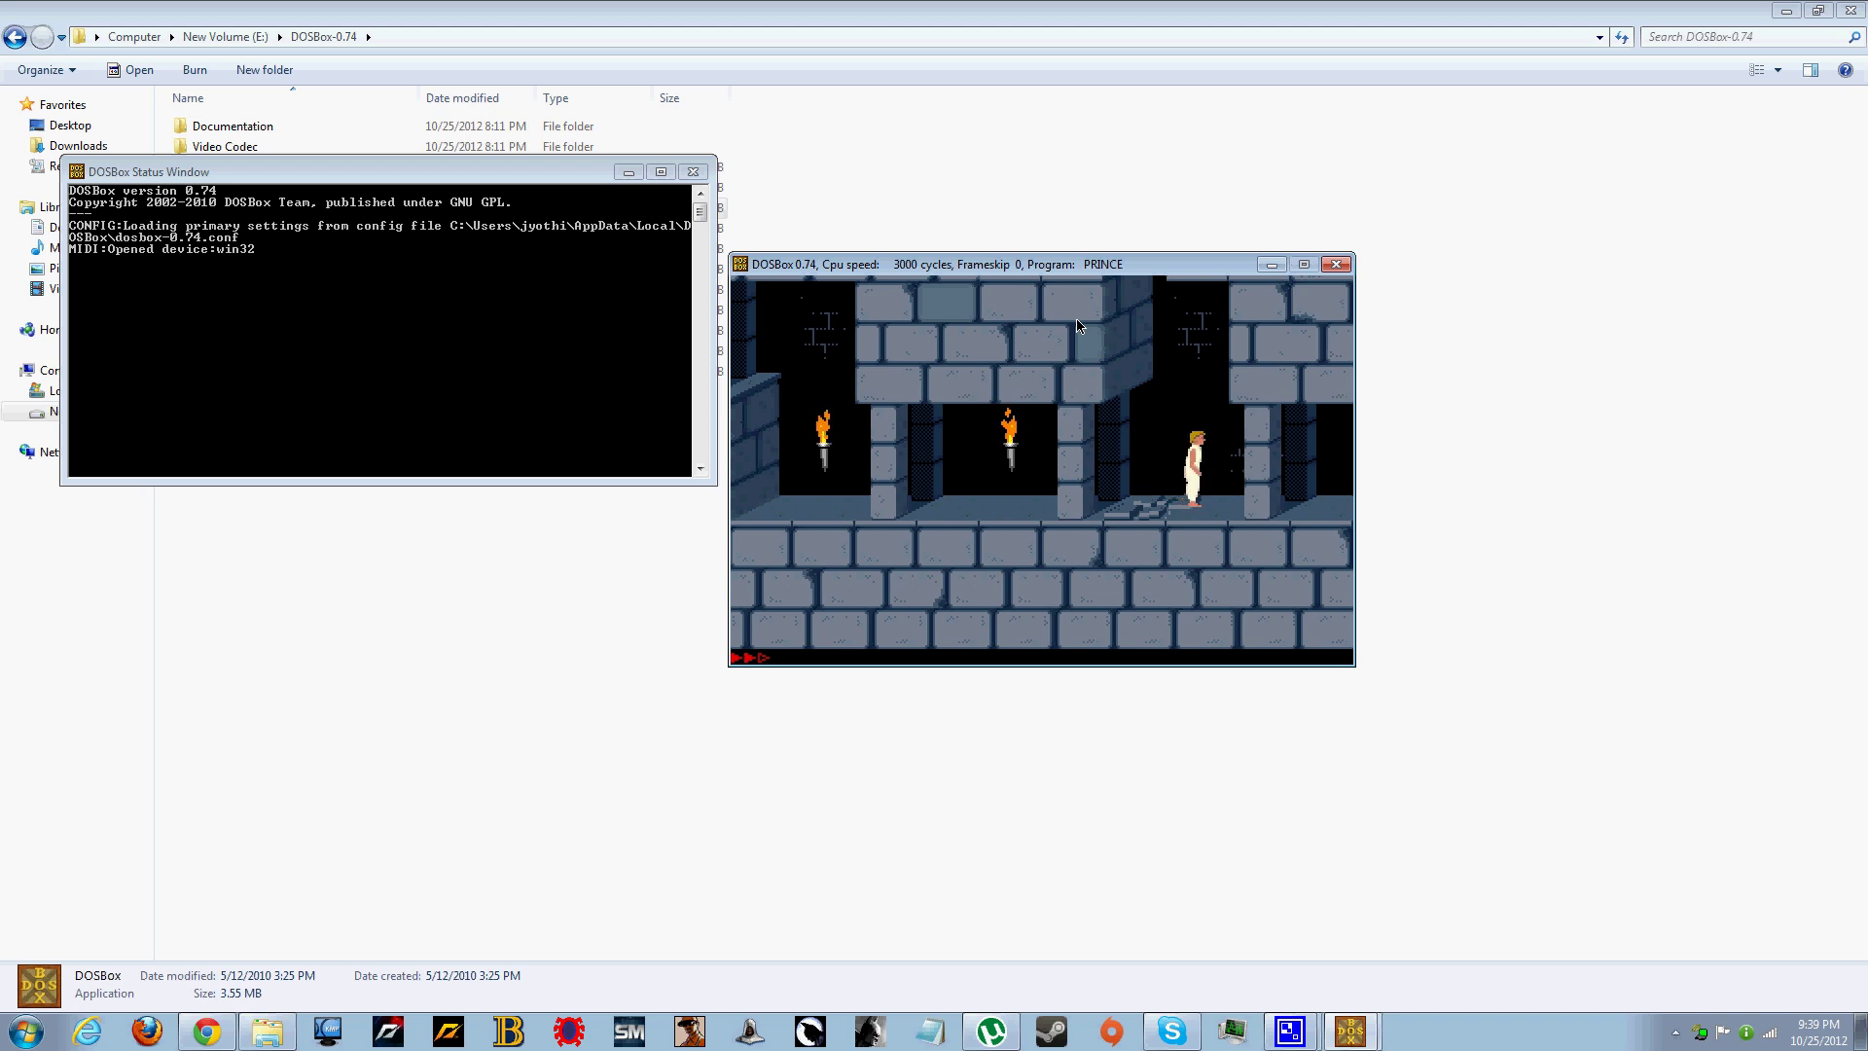
Run the prince back left through the corridor, climb the ledge and continue left across the upper level.
key(Left)
key(Left)
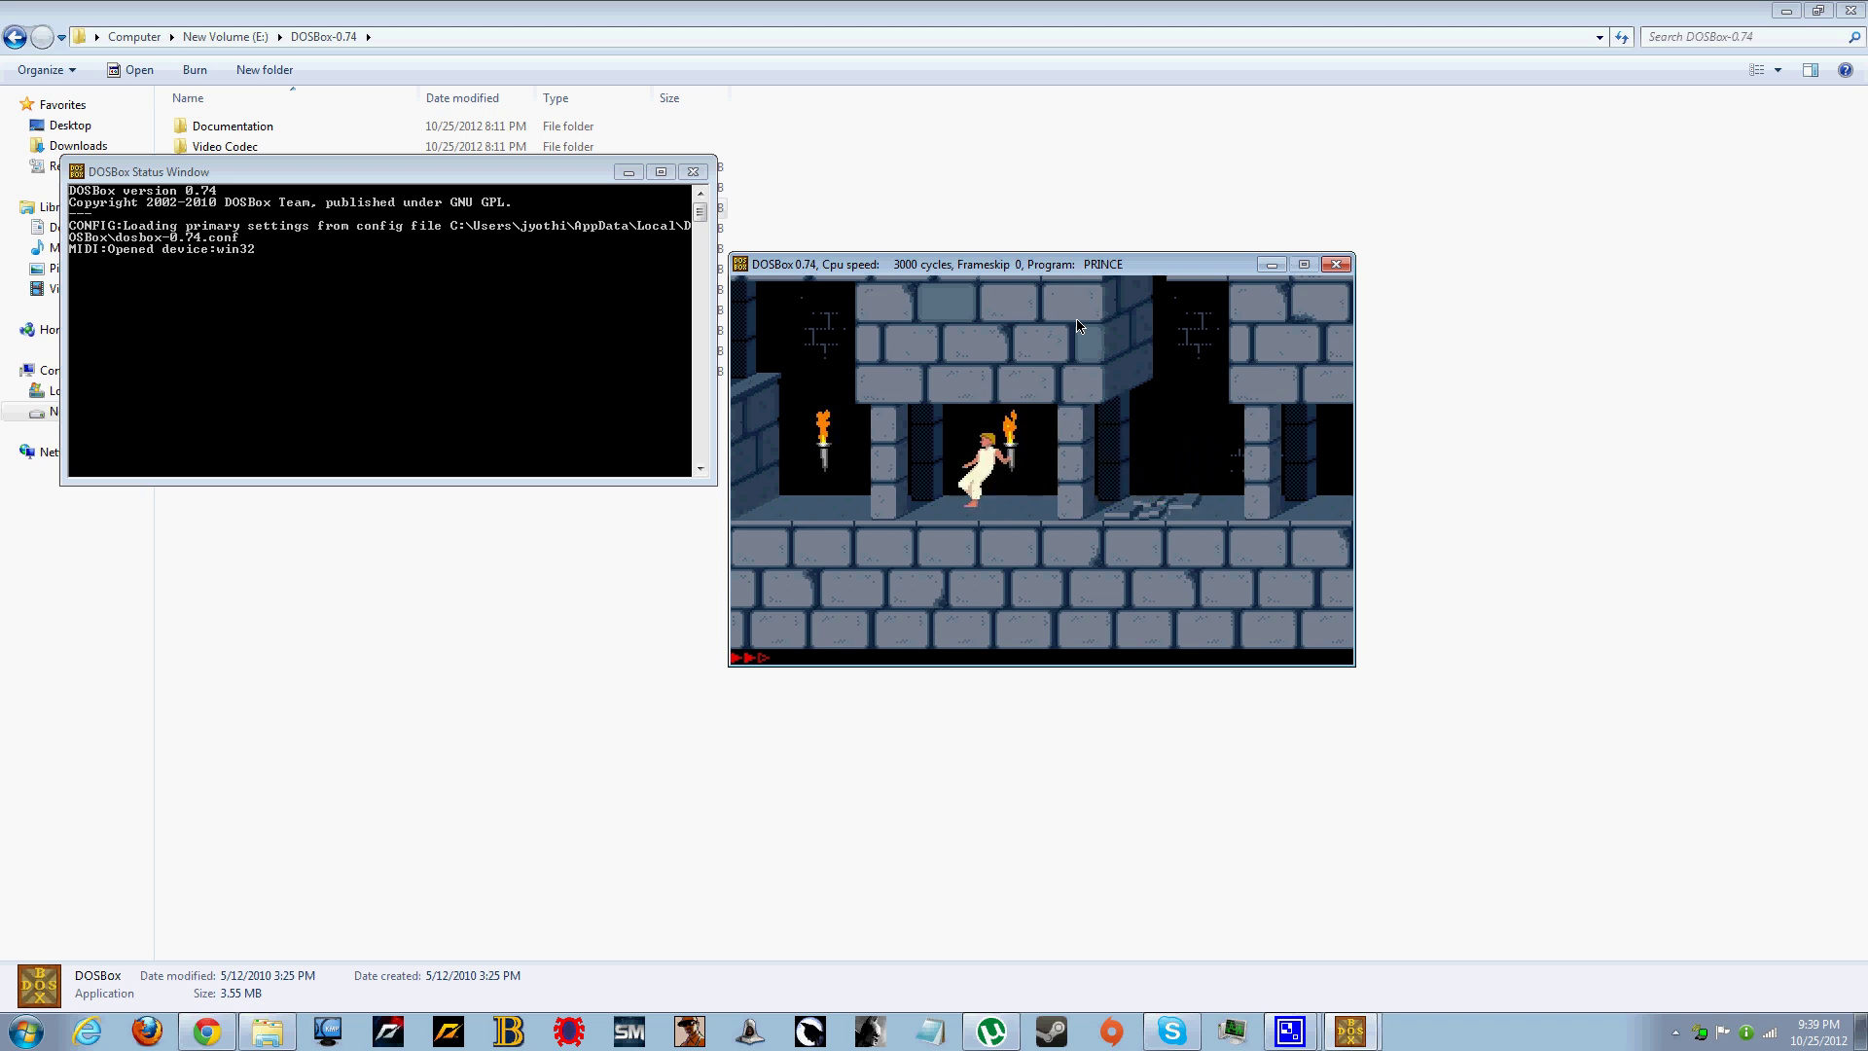
key(Left)
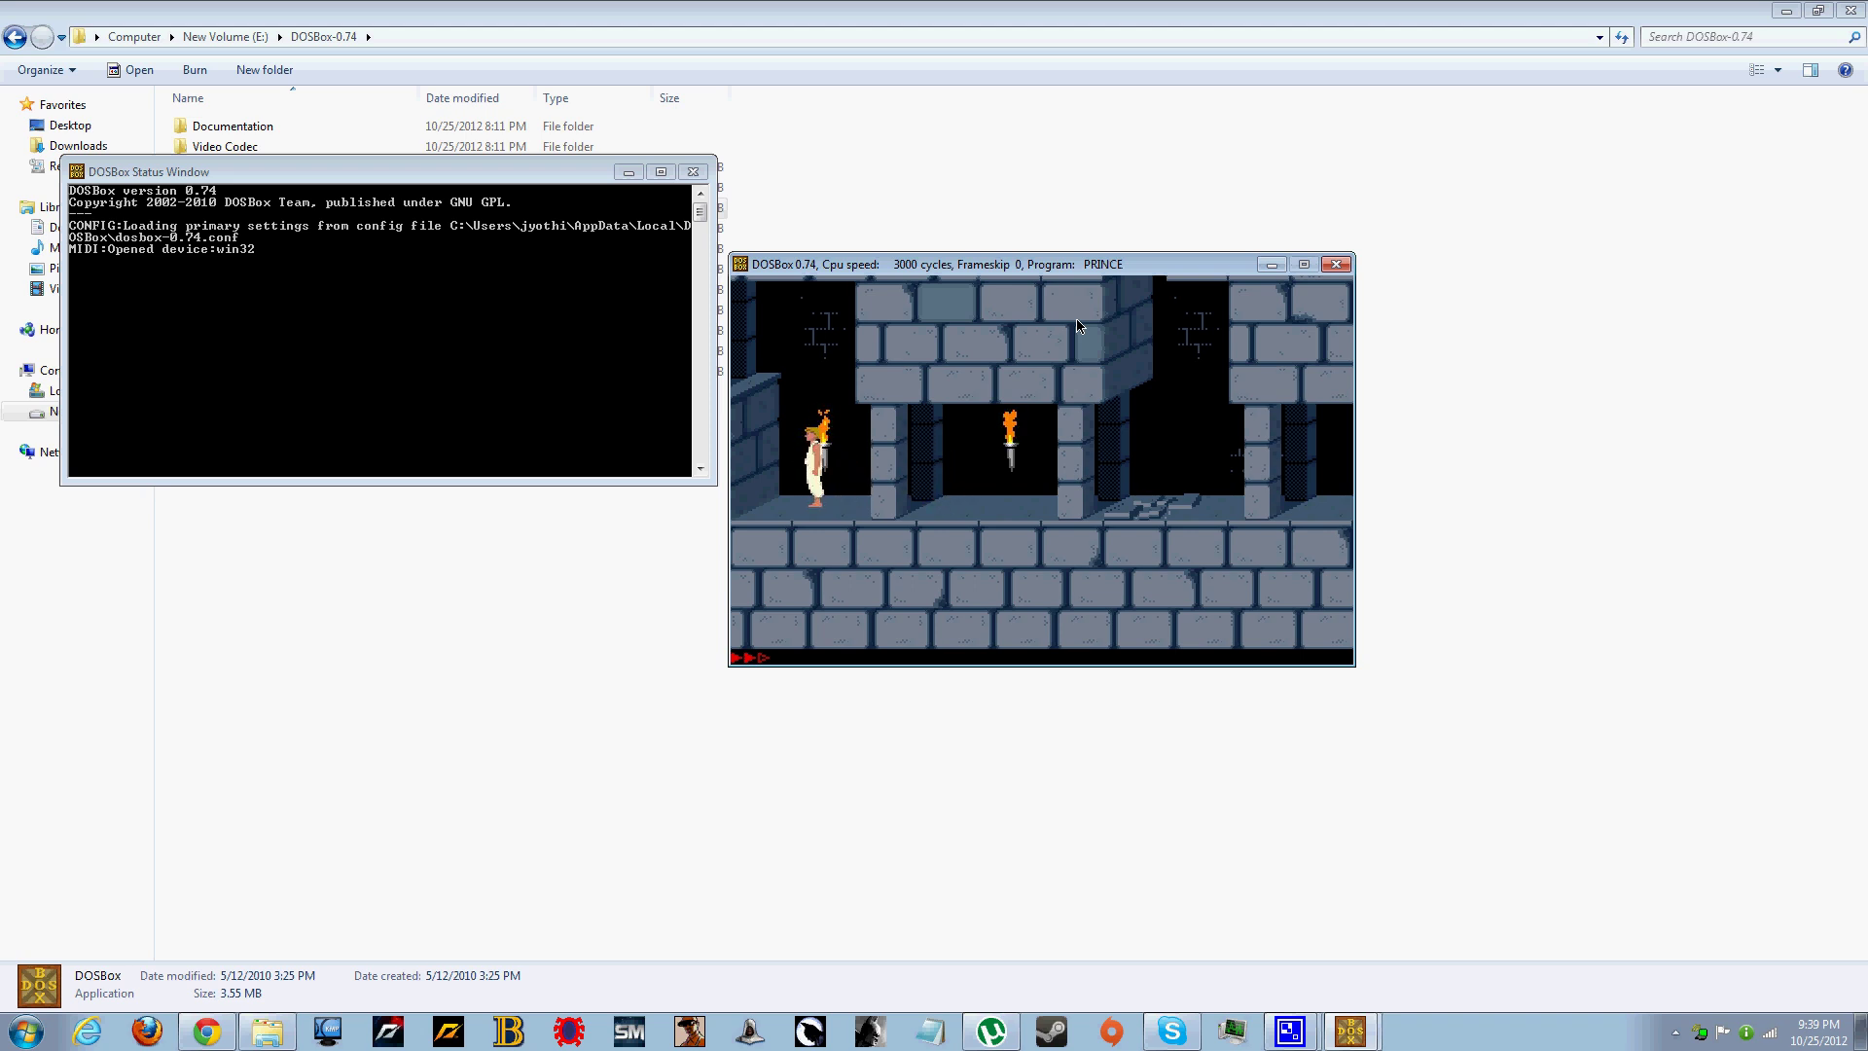
key(Up)
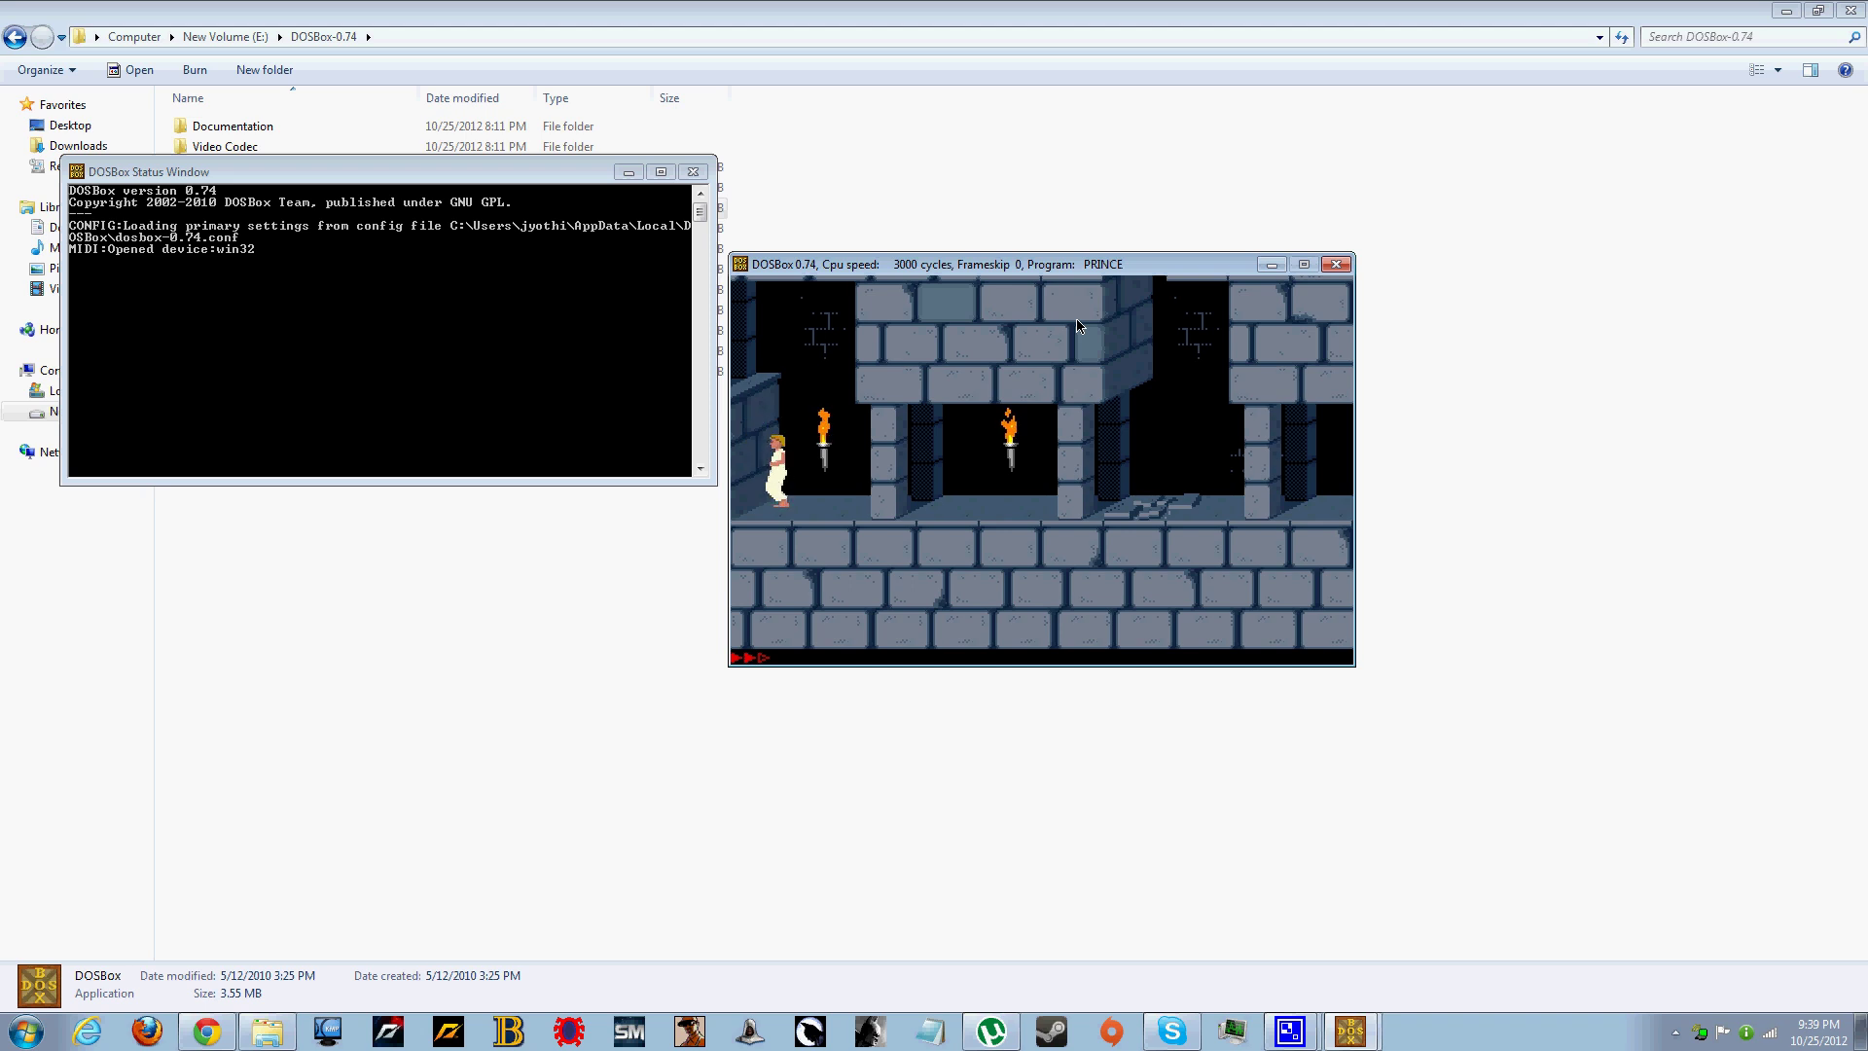
key(Up)
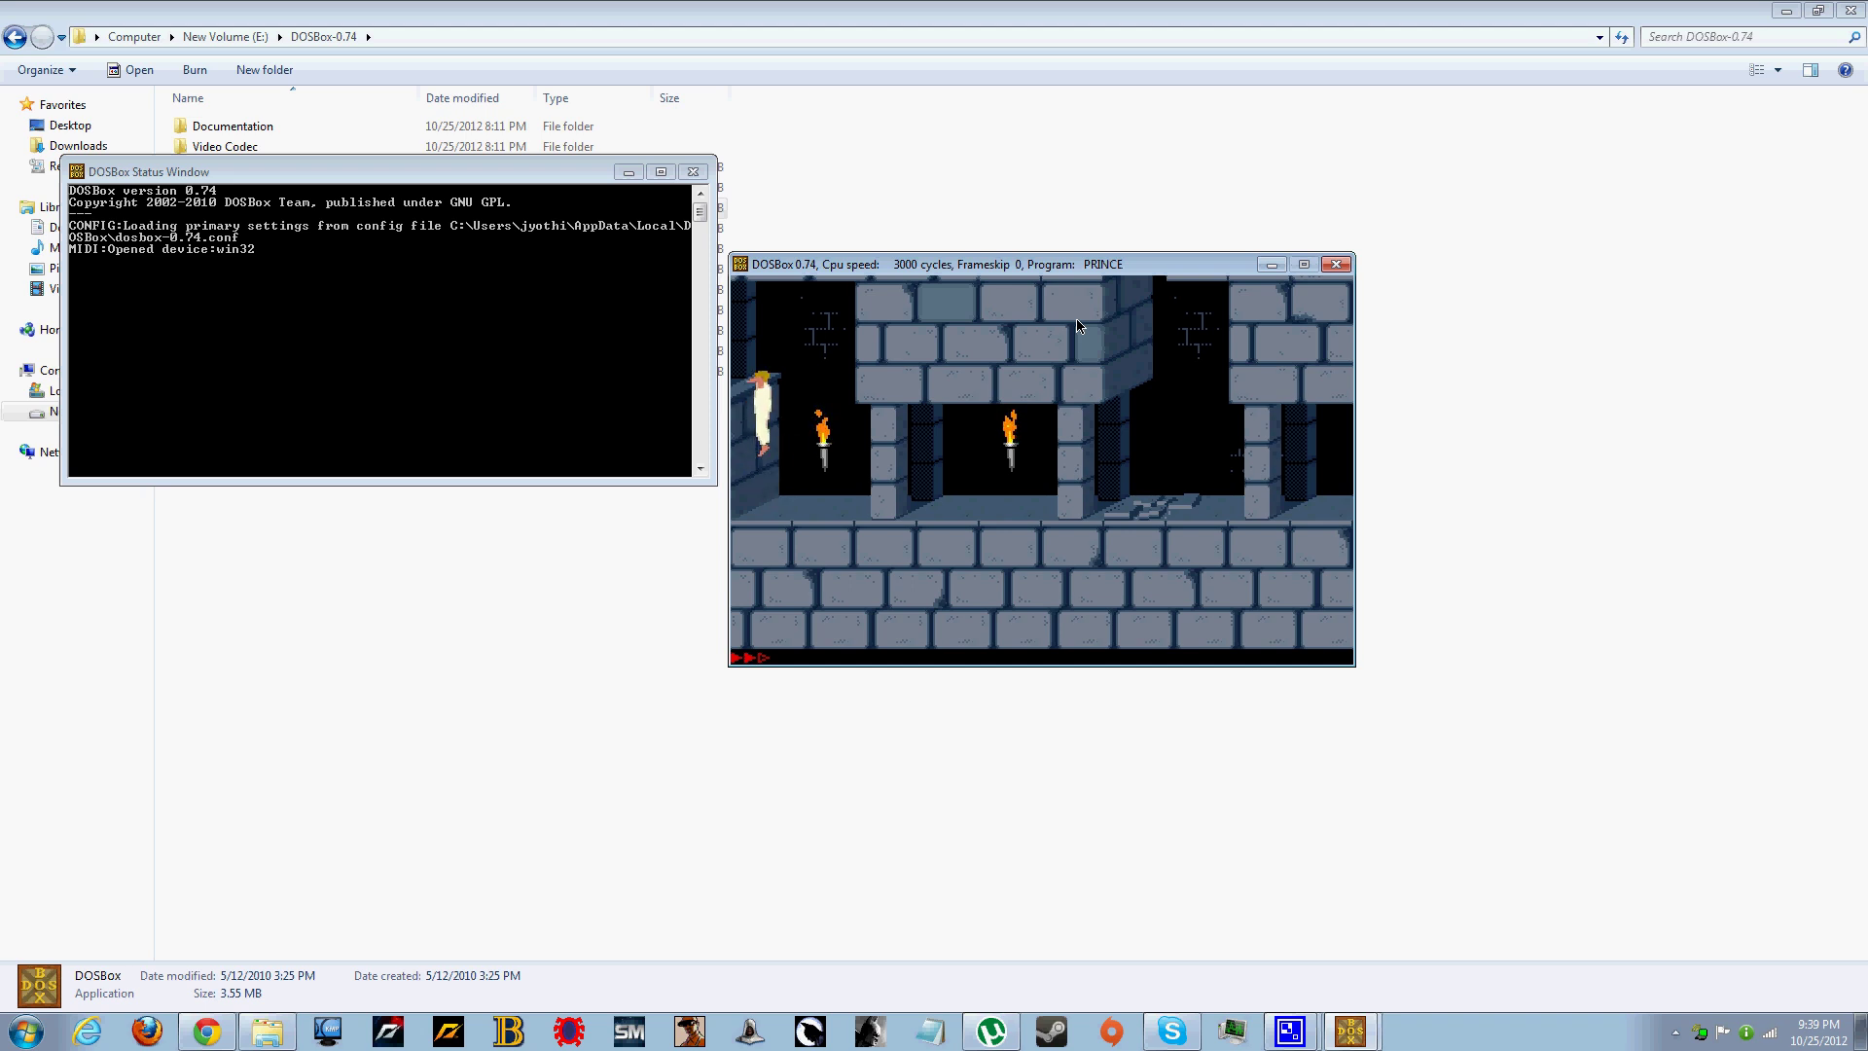
key(Left)
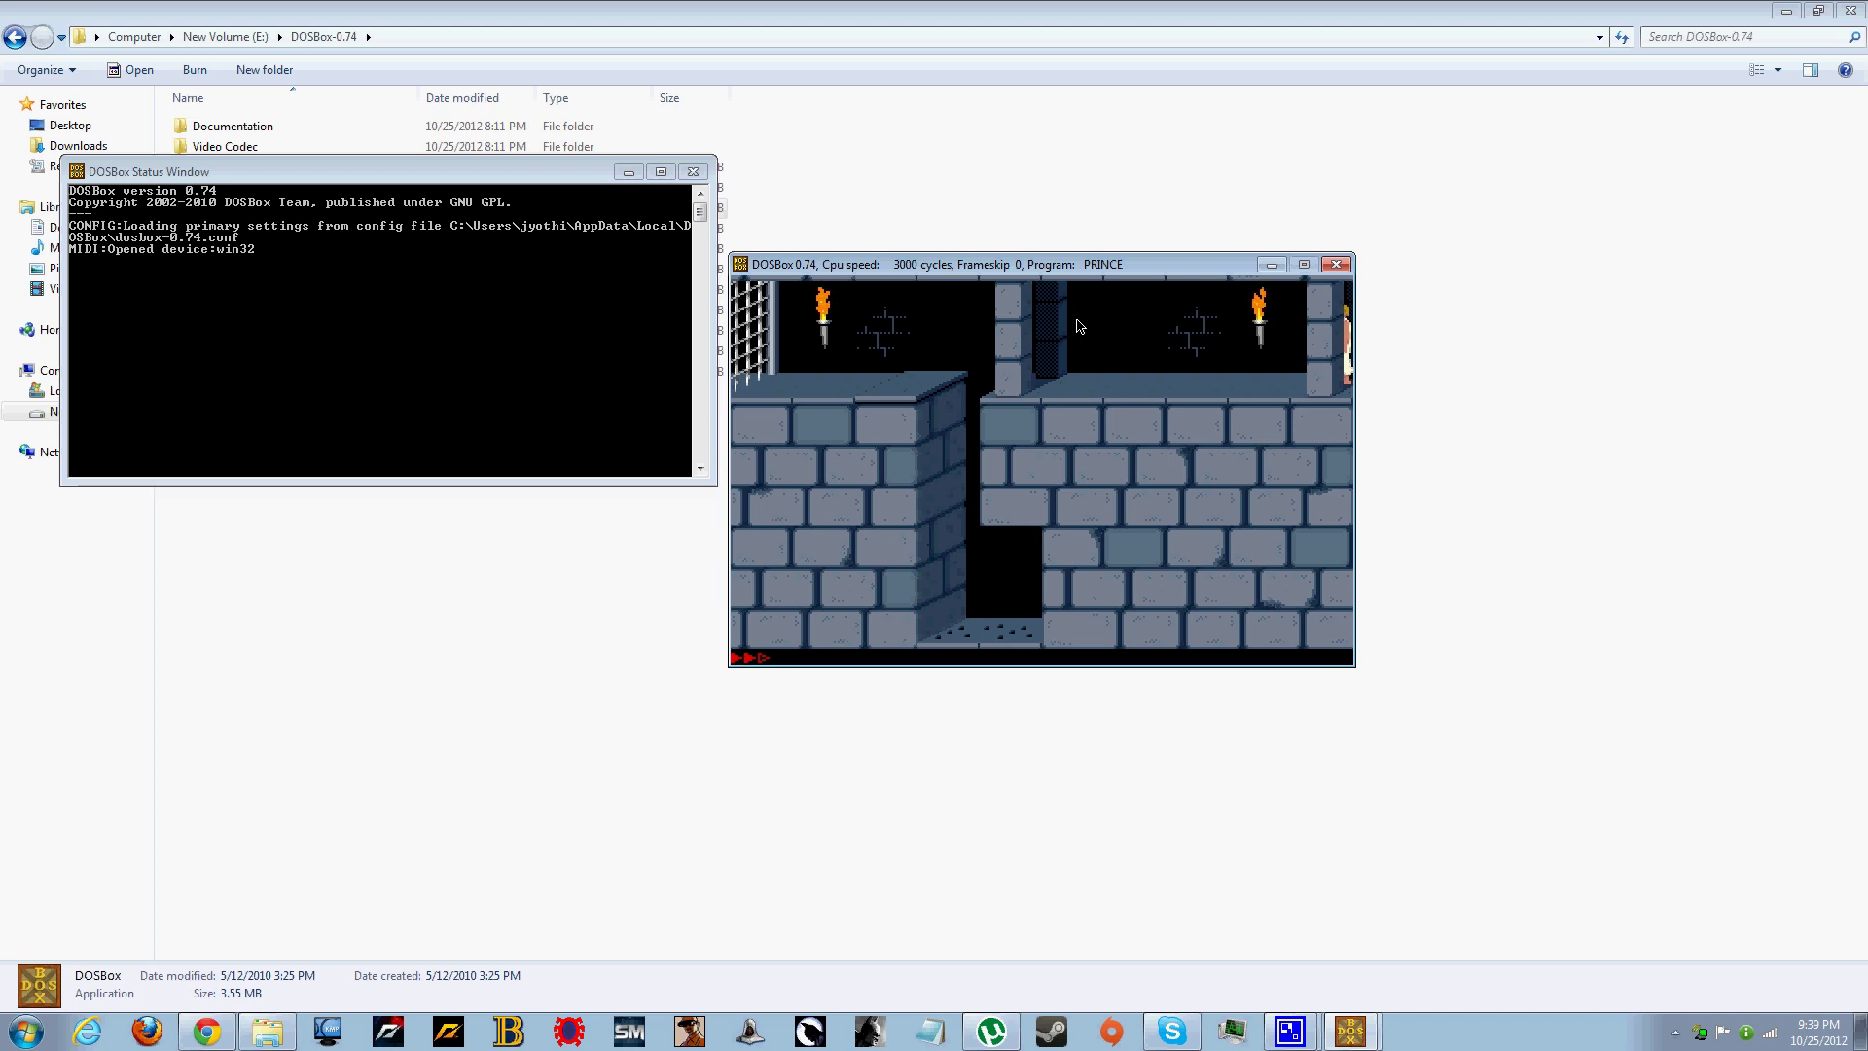
key(Left)
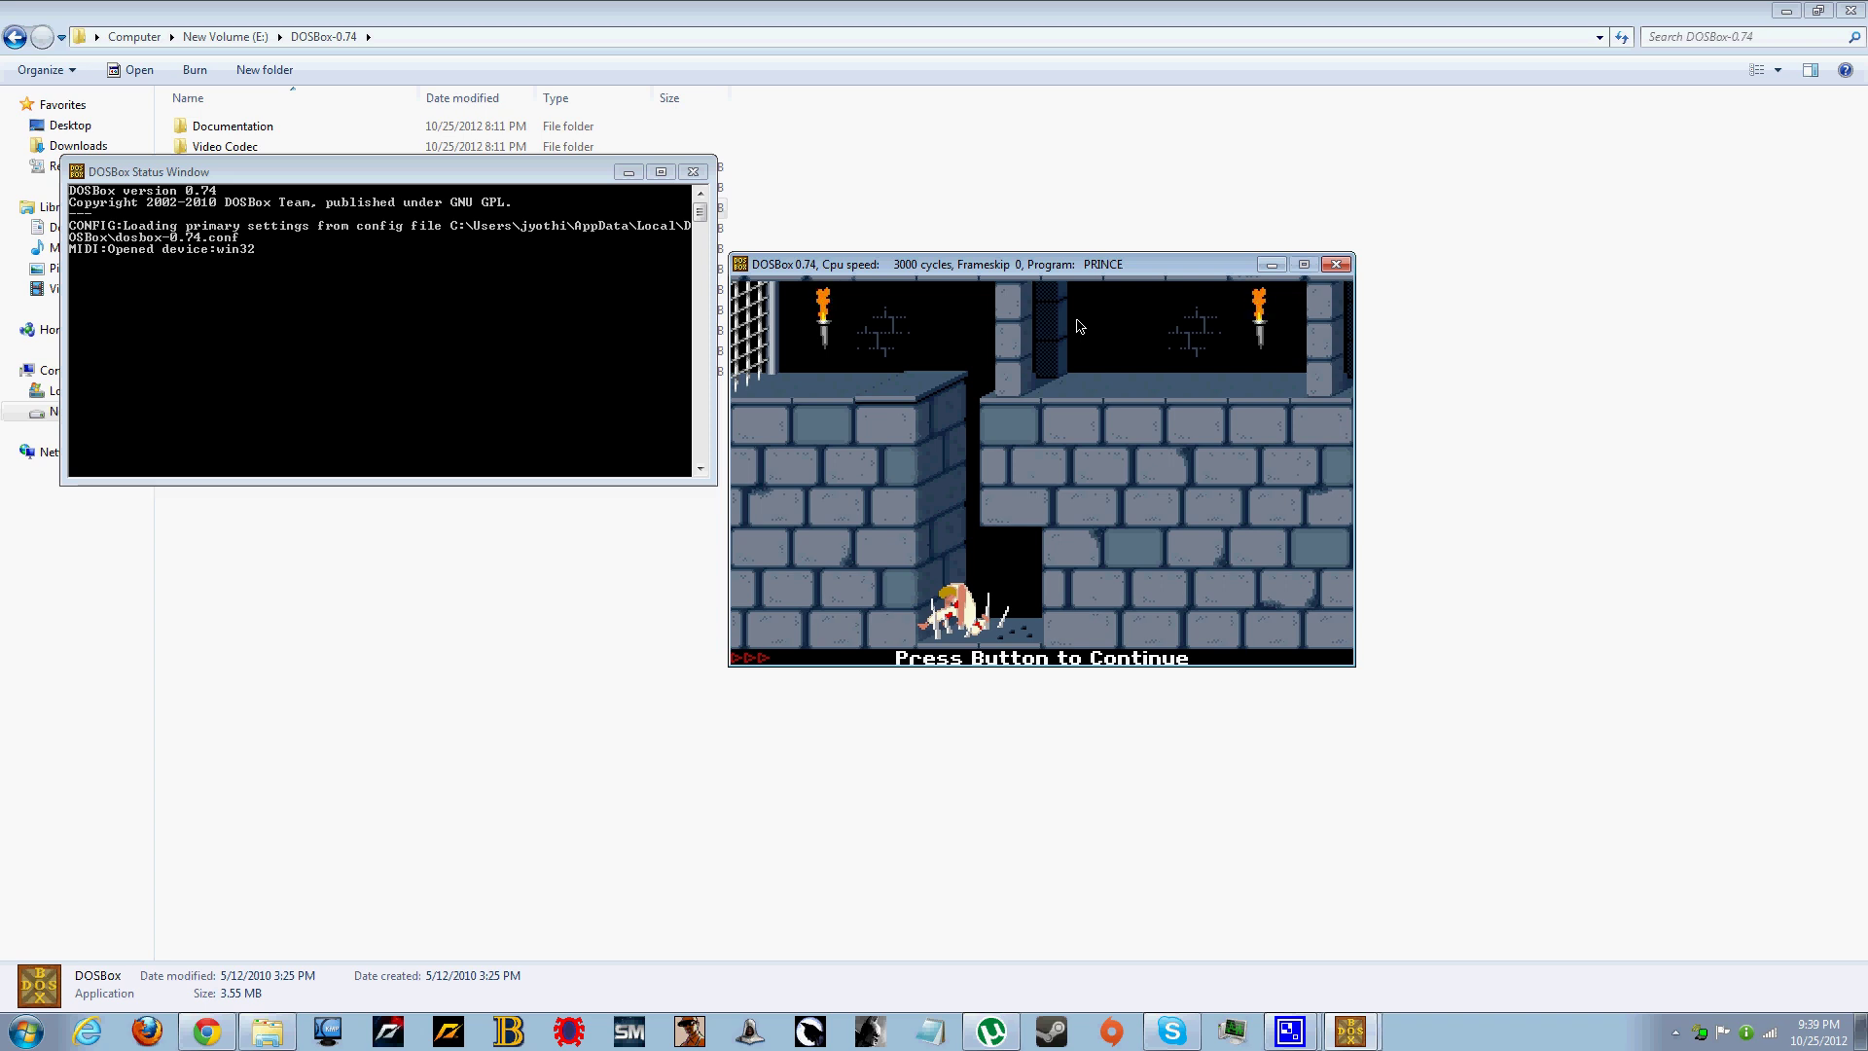
Close the game together with DOSBox, and bring the CamStudio window back up.
click(1336, 264)
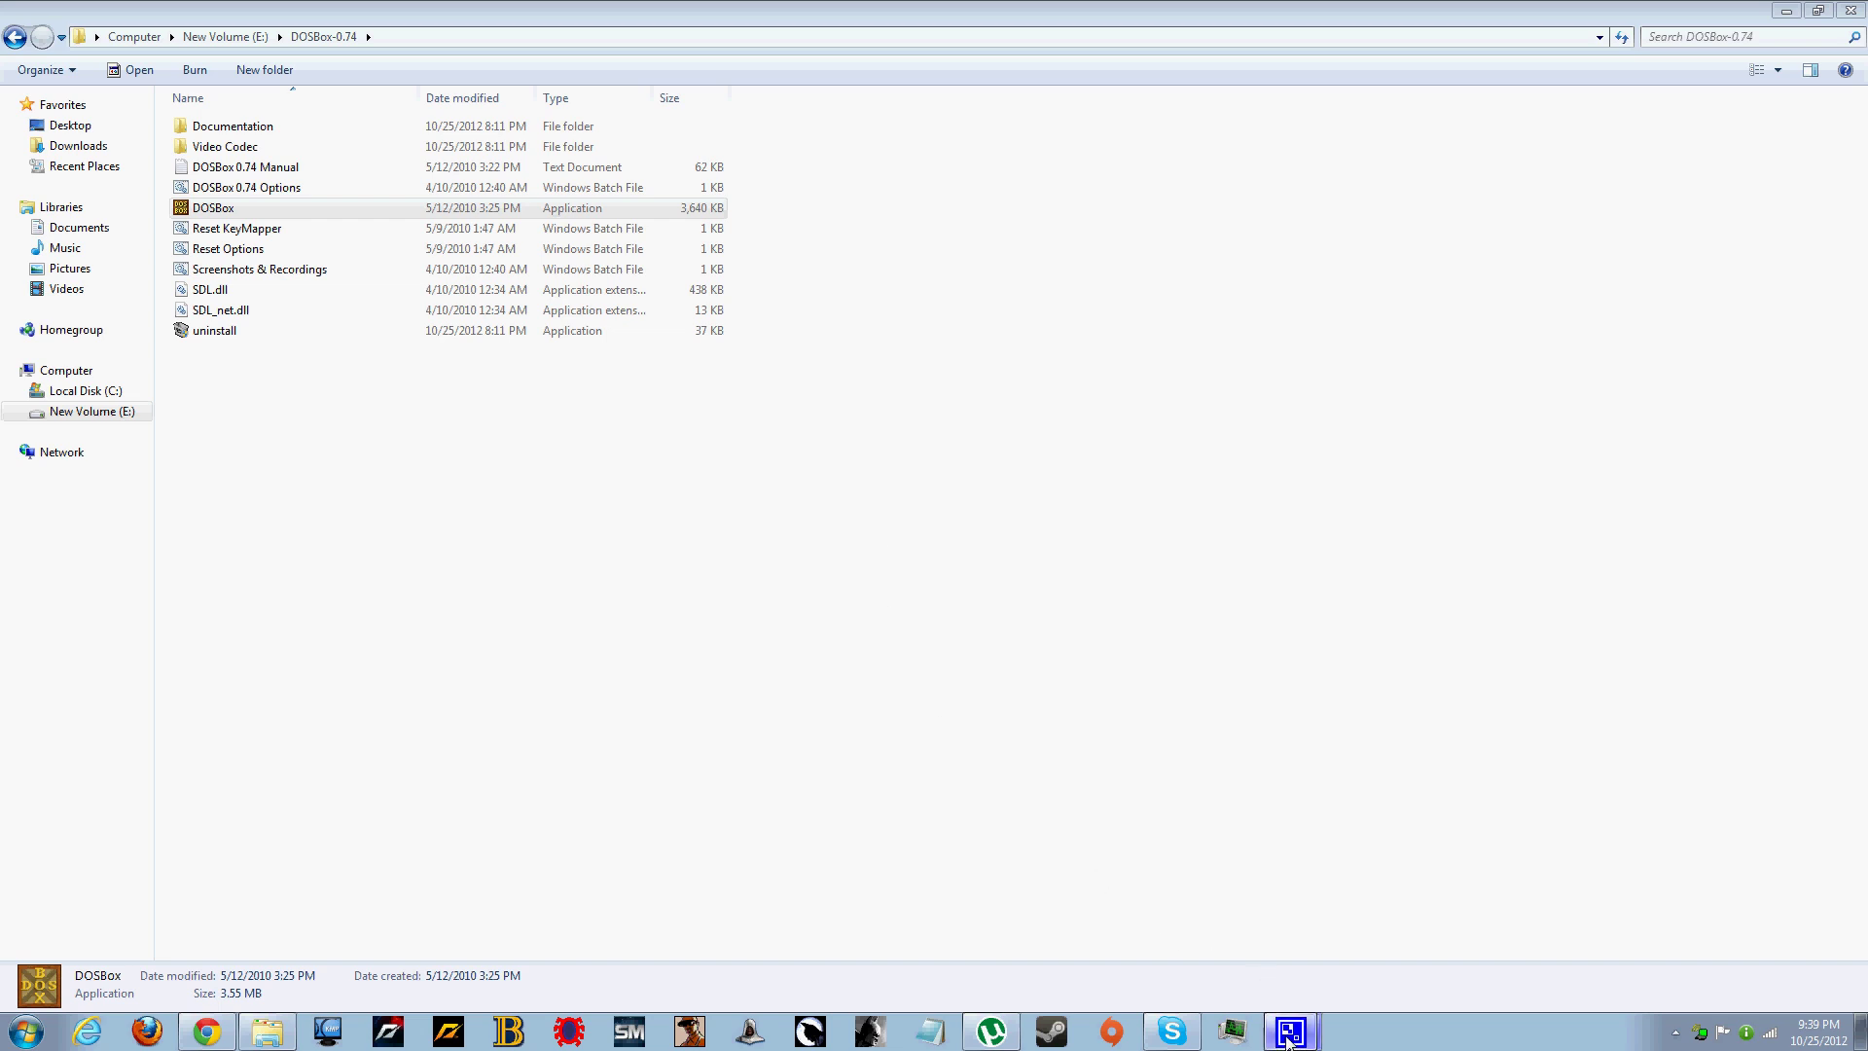
mouse_move(1290, 1029)
click(1310, 961)
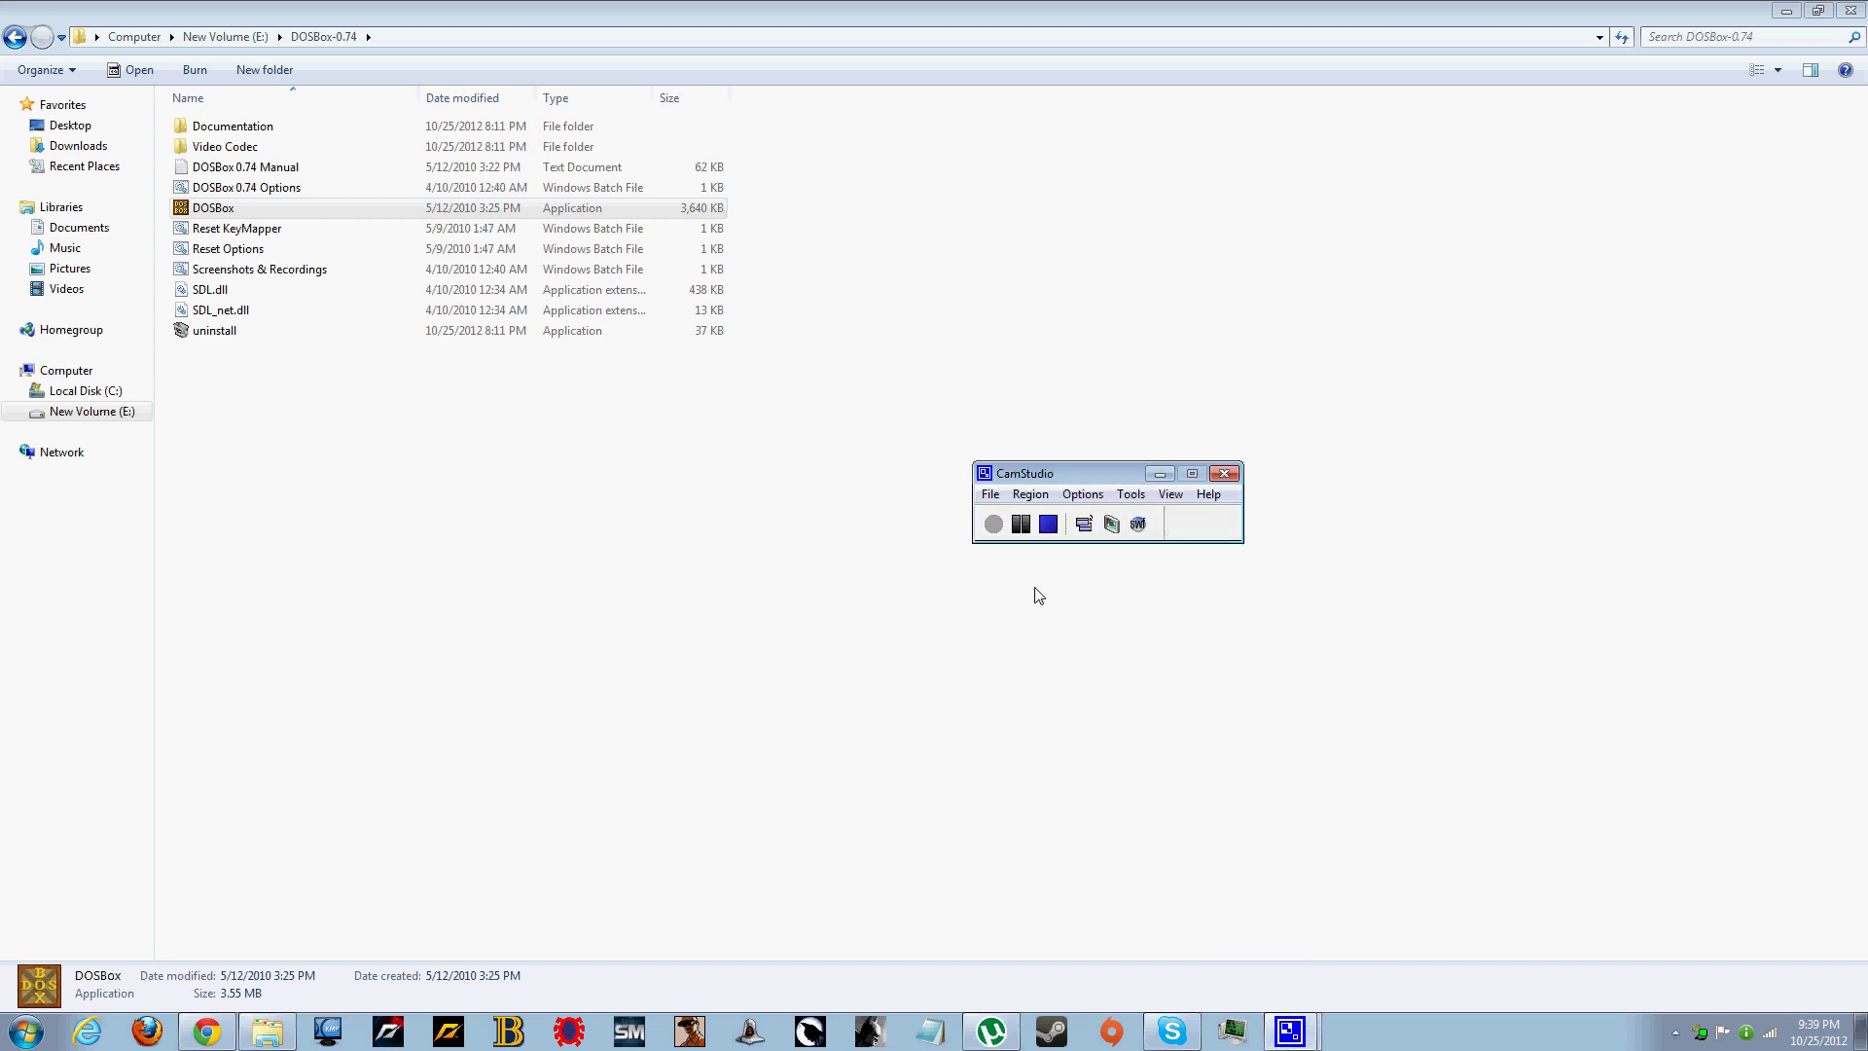